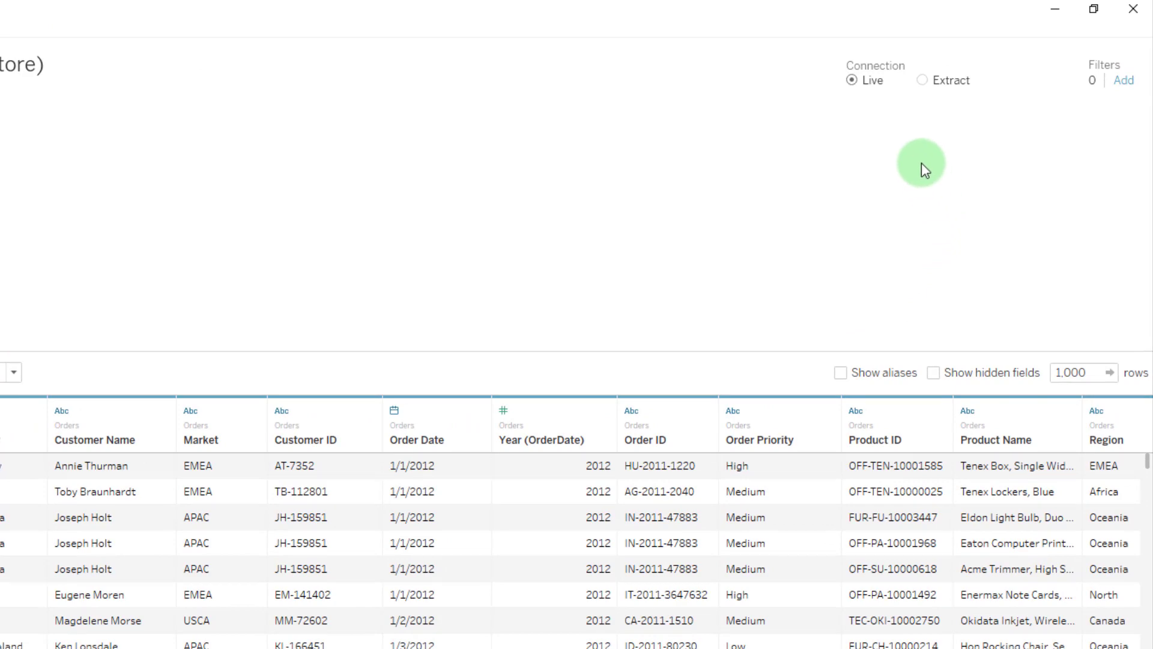
# Switch the connection to Extract and view the filter options for the Market field in the extract settings.
pyautogui.click(923, 80)
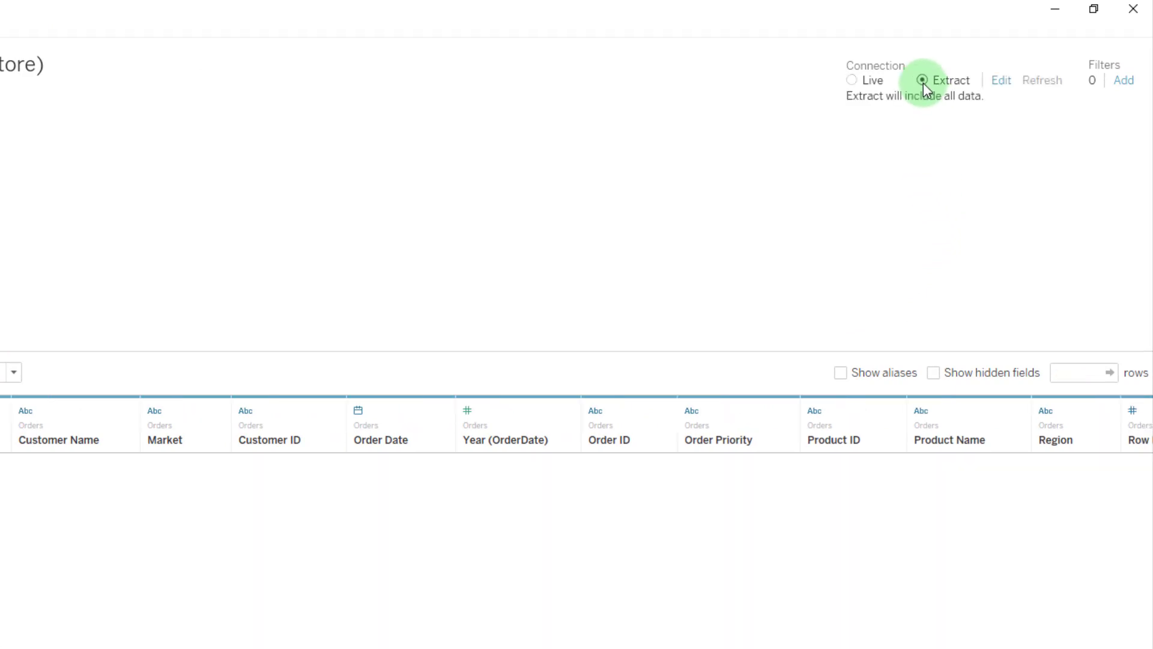
pyautogui.click(1002, 81)
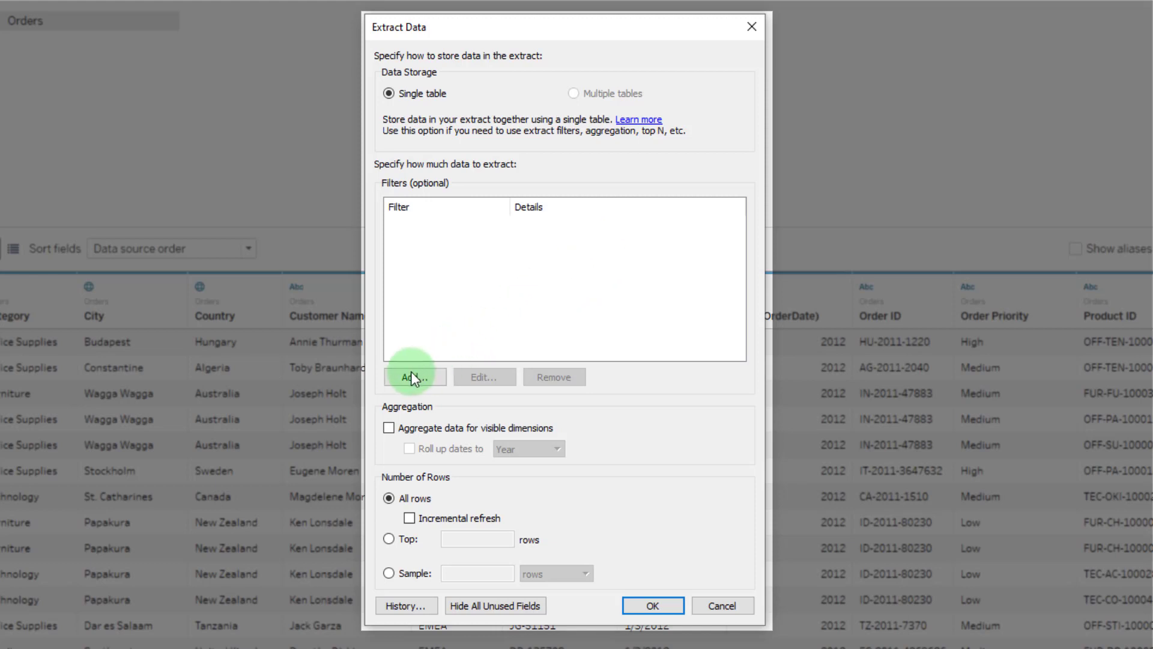
pyautogui.click(428, 377)
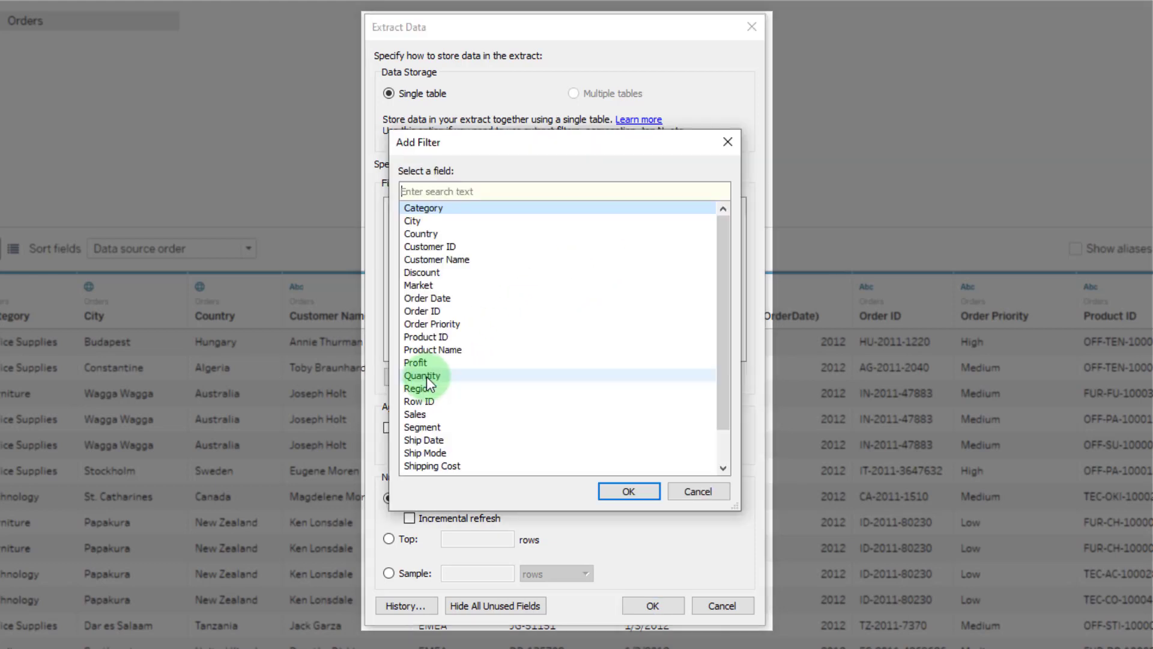
pyautogui.click(457, 285)
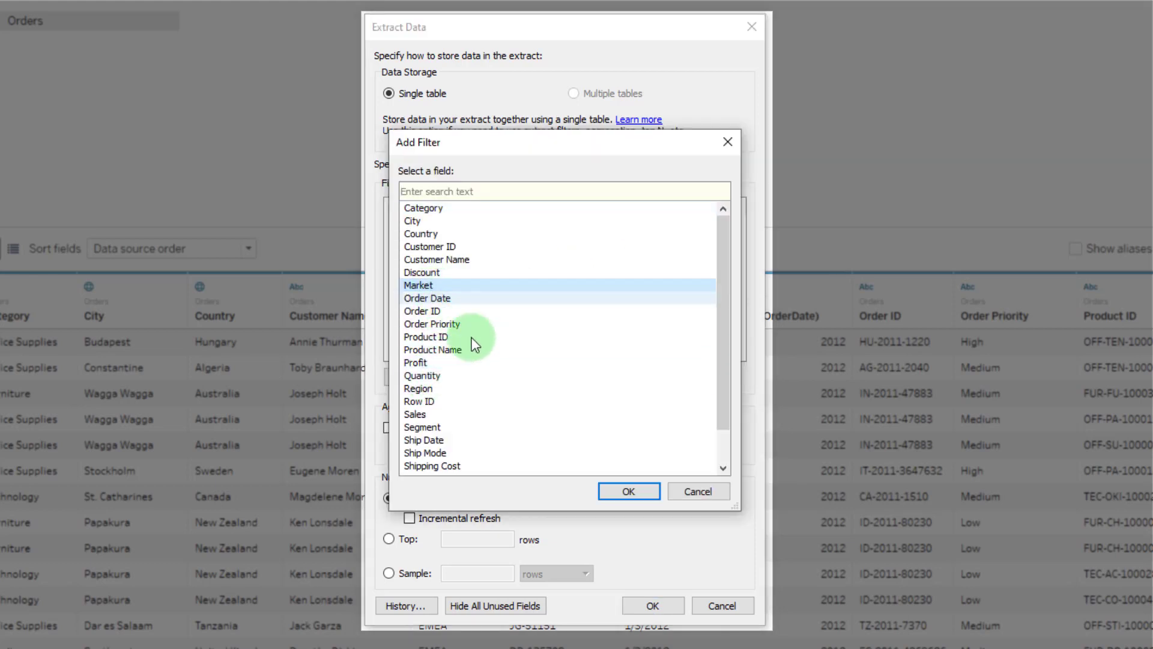
pyautogui.click(632, 487)
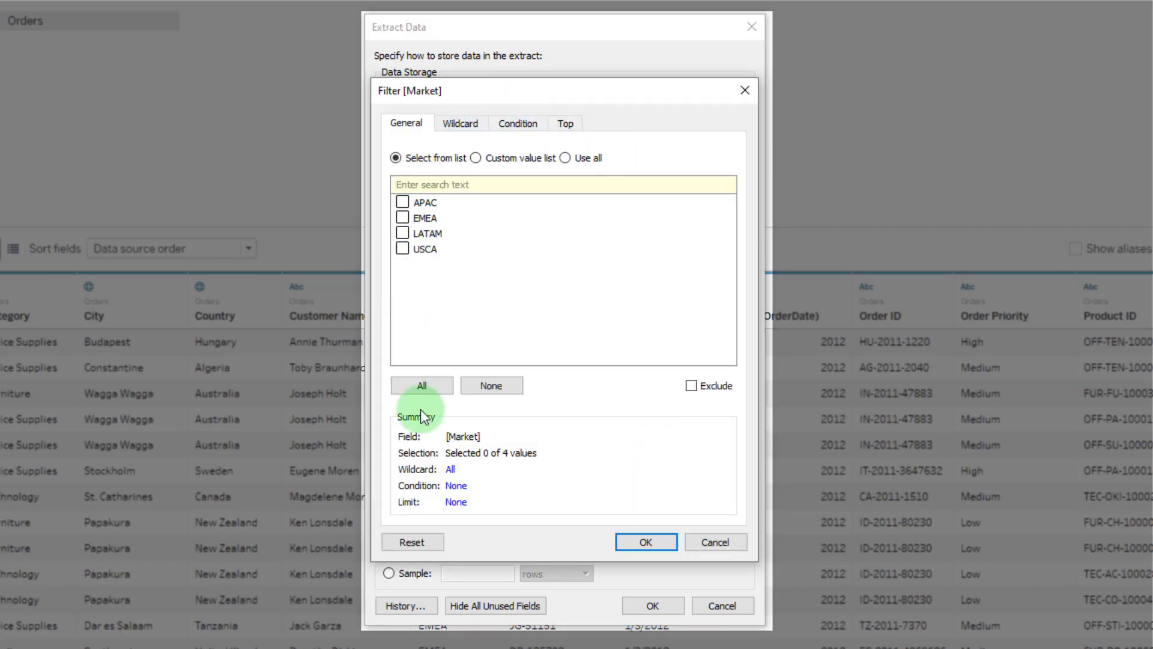
pyautogui.click(745, 90)
# View the Profit range options for an extract filter without adding it, and return the connection to Live.
pyautogui.click(435, 365)
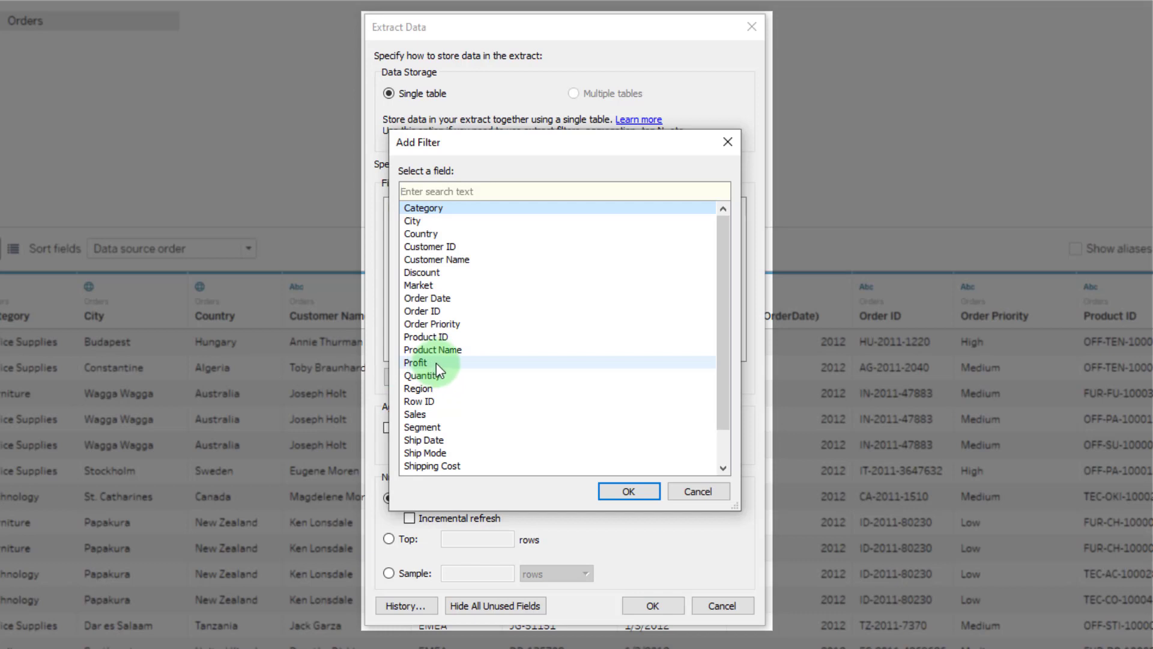
pyautogui.click(423, 361)
pyautogui.click(631, 492)
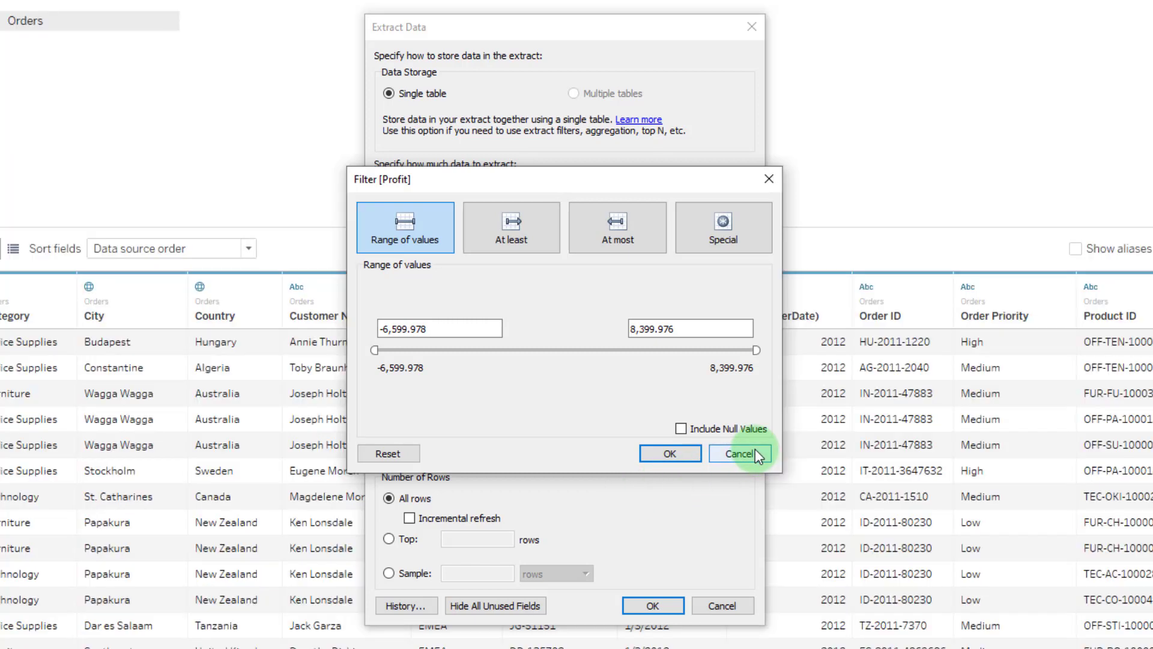
pyautogui.click(755, 454)
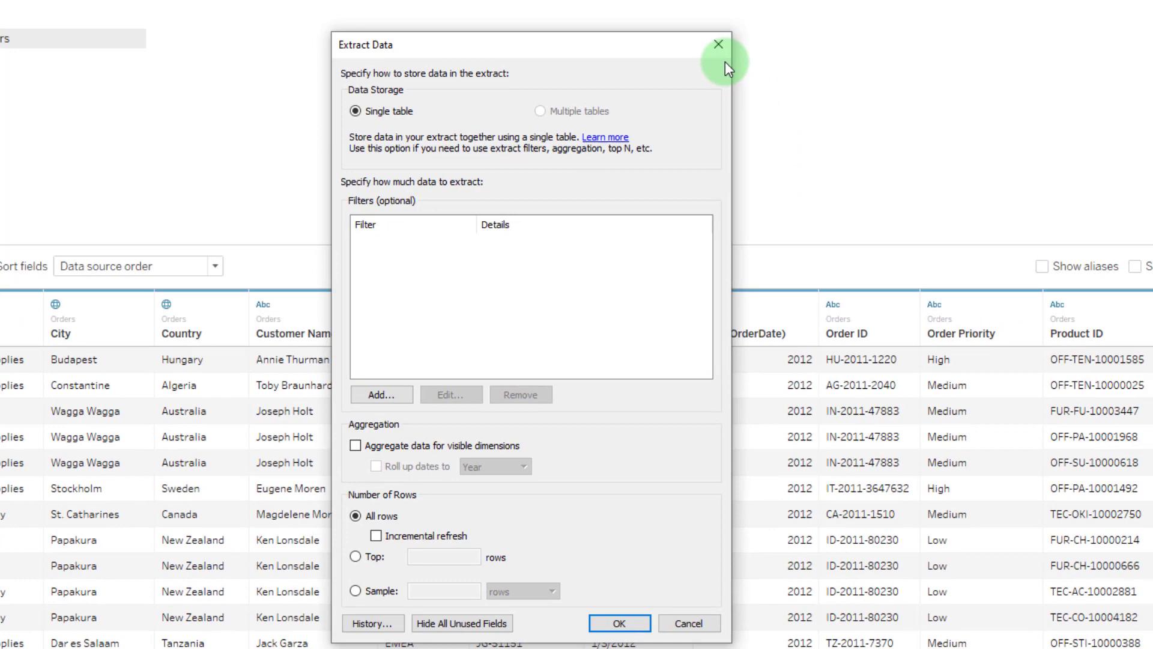
pyautogui.click(752, 26)
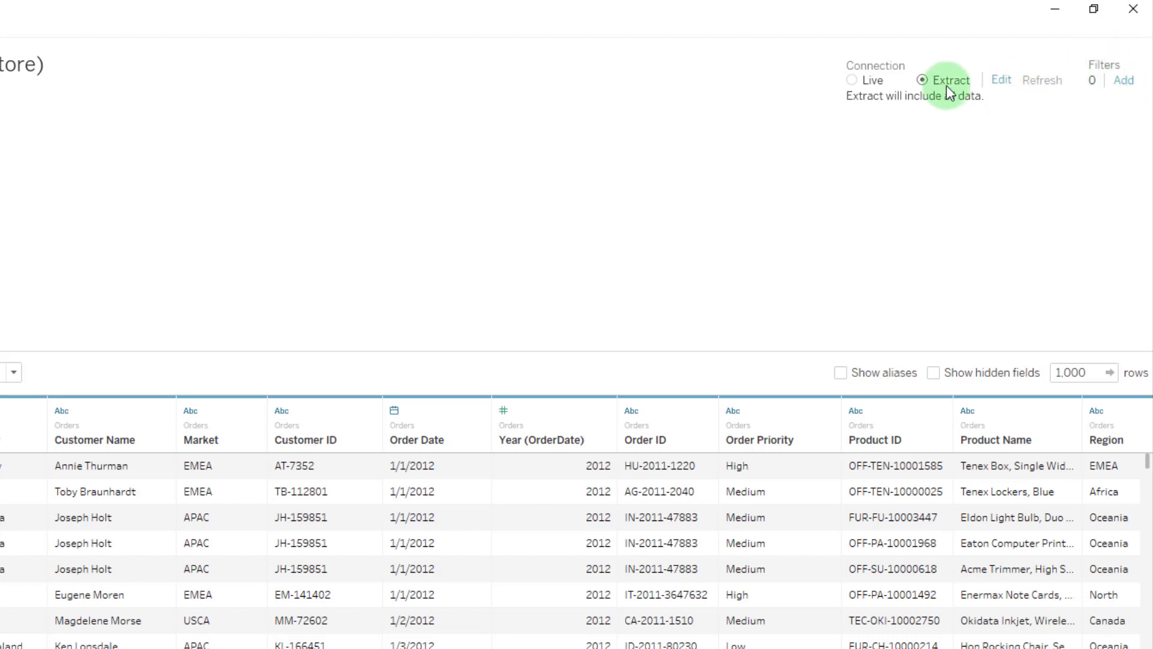
pyautogui.click(868, 81)
# Examine the value options for a data source filter on the Market field without adding the filter.
pyautogui.click(1124, 80)
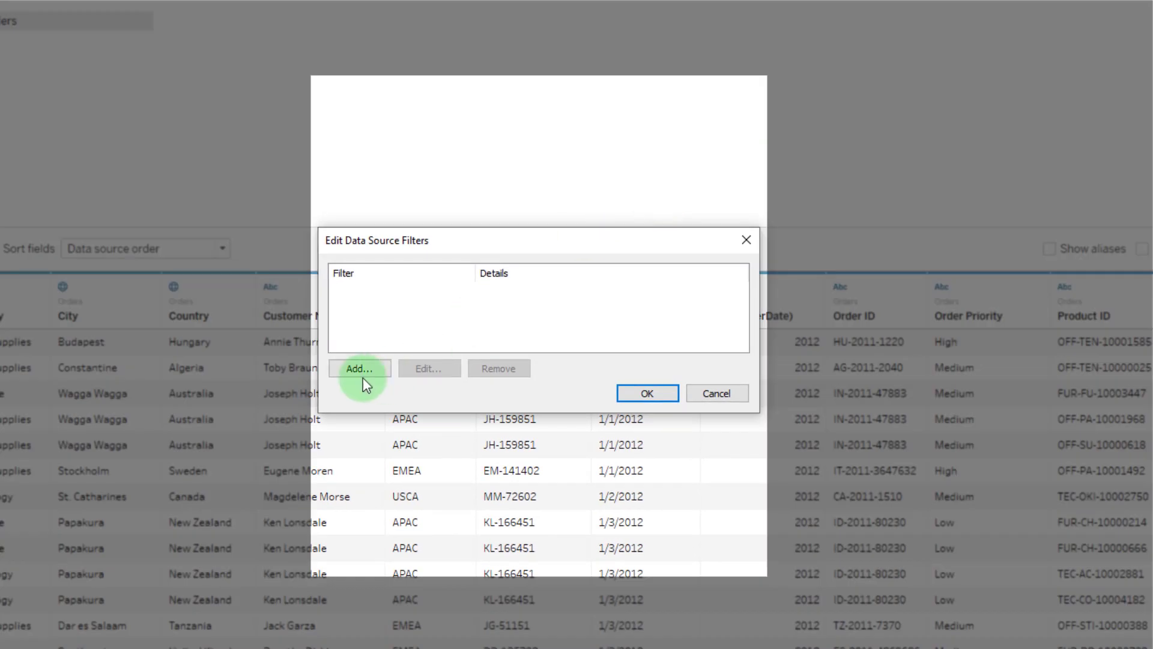
pyautogui.click(361, 369)
pyautogui.click(402, 283)
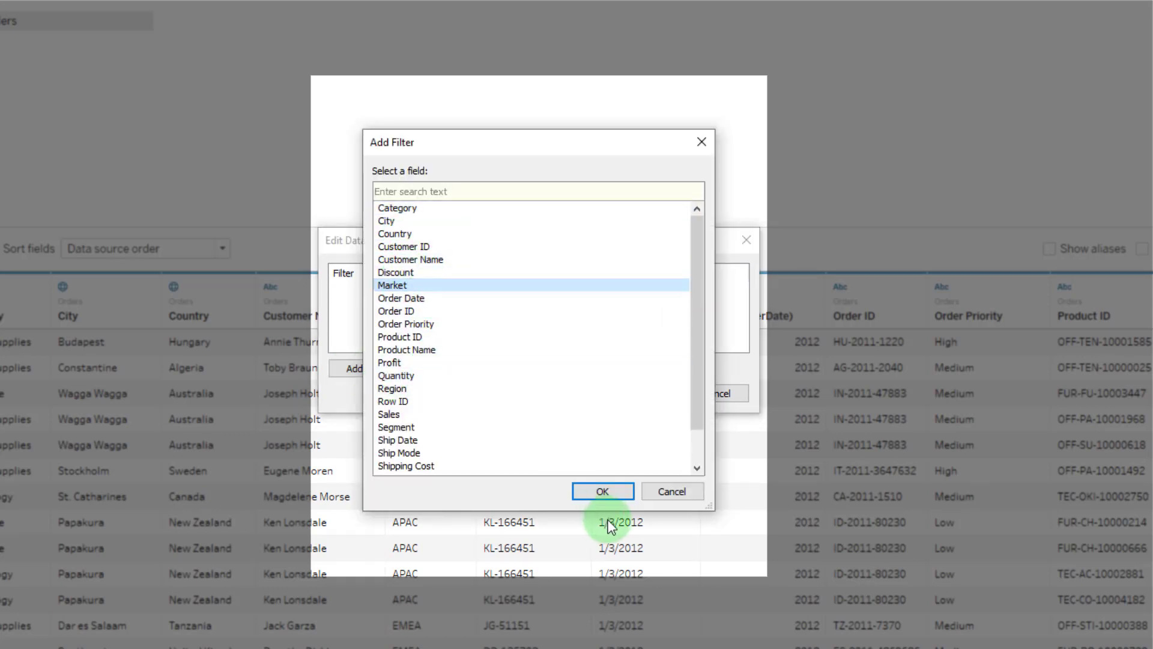
pyautogui.click(602, 492)
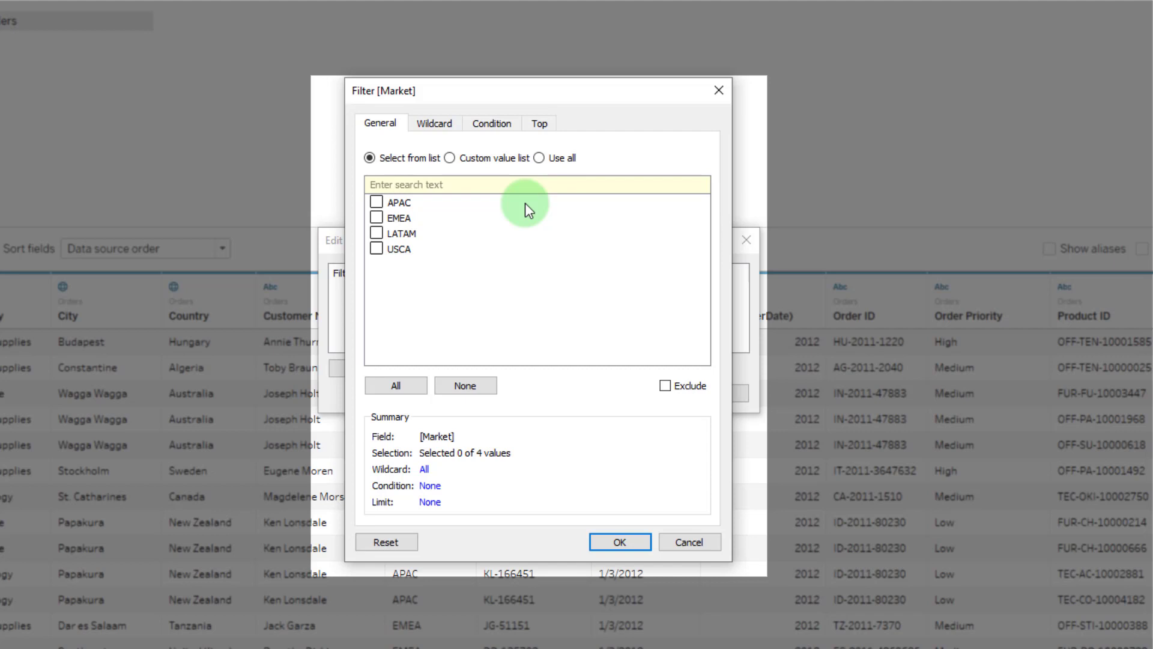
pyautogui.click(719, 91)
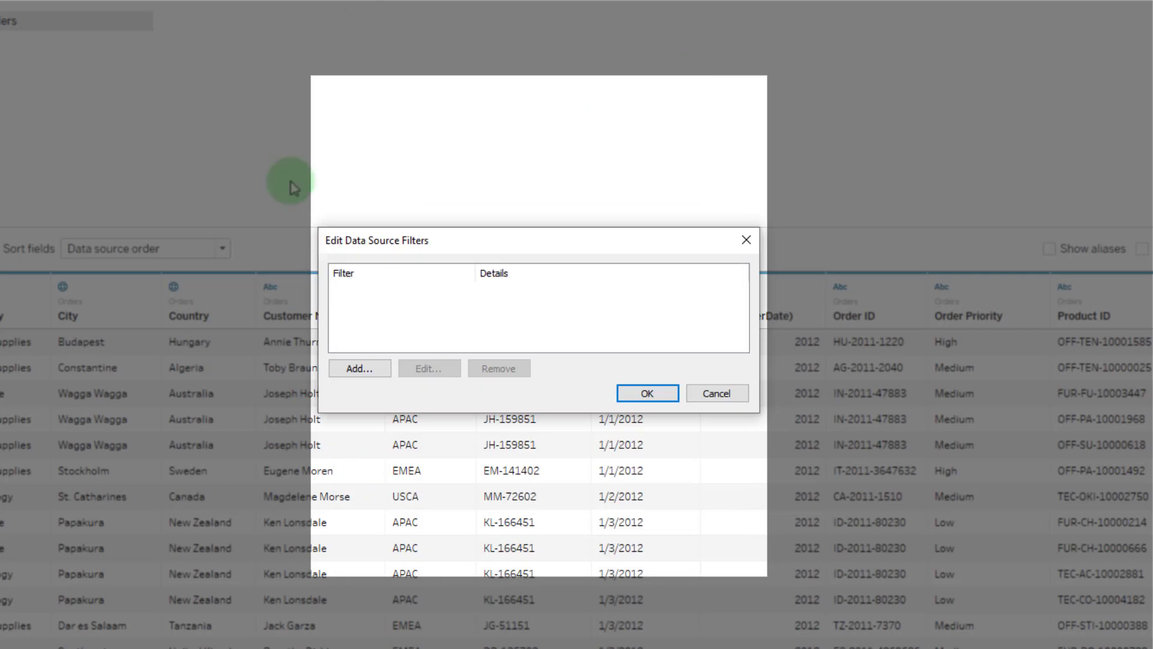
pyautogui.click(744, 241)
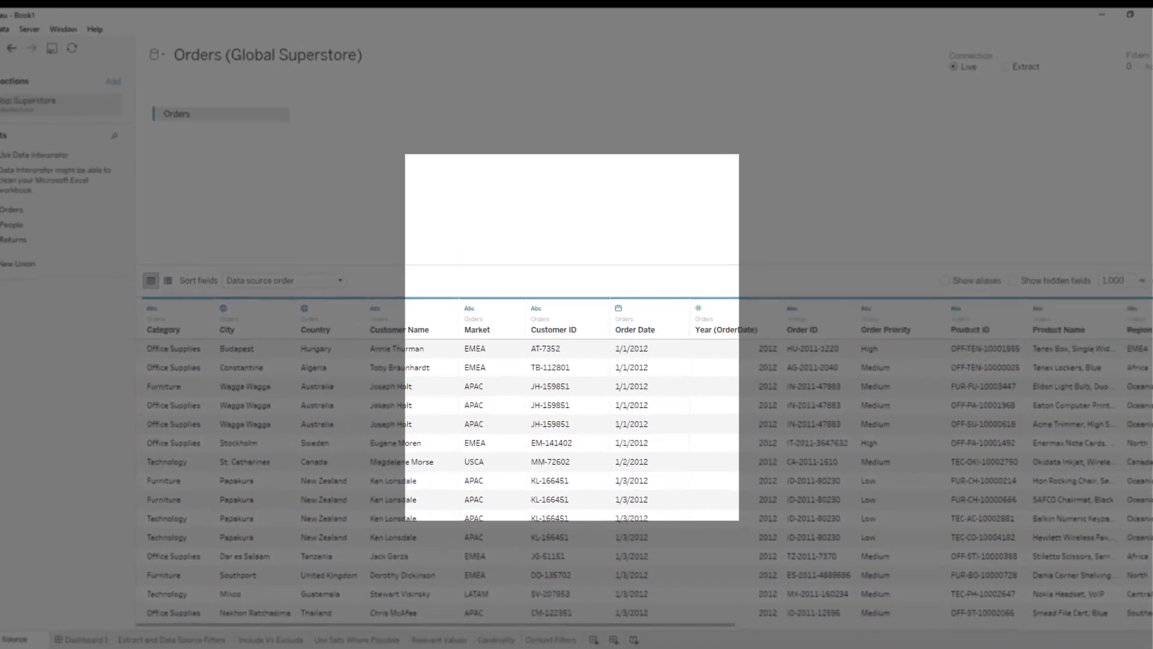
pyautogui.click(9, 44)
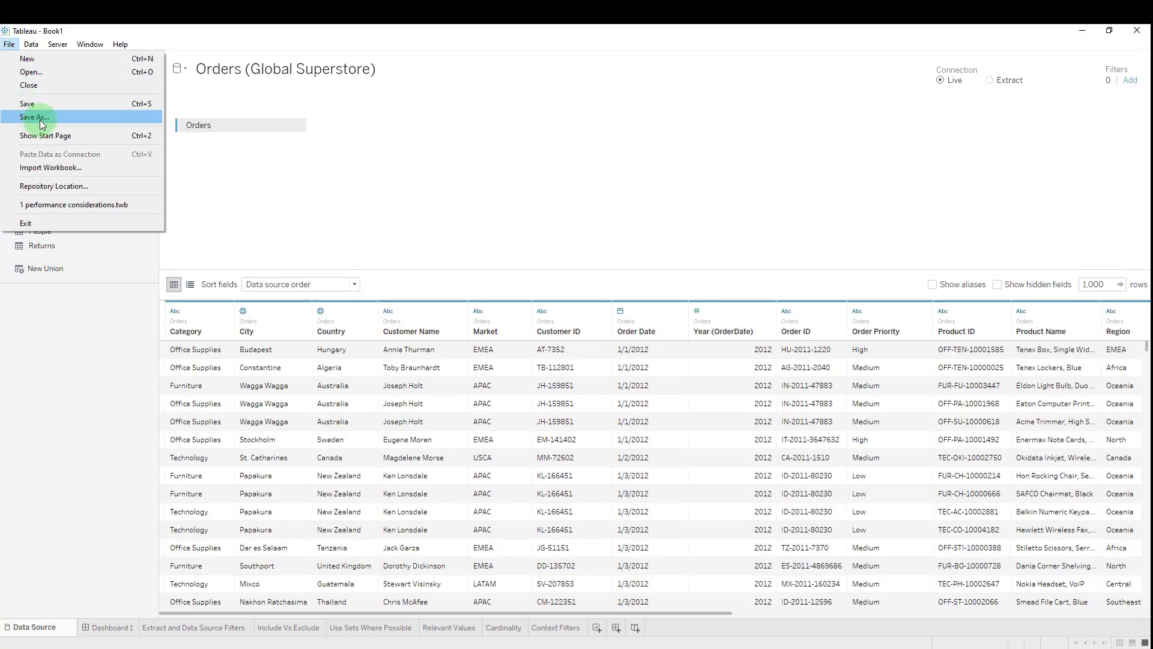
pyautogui.click(462, 244)
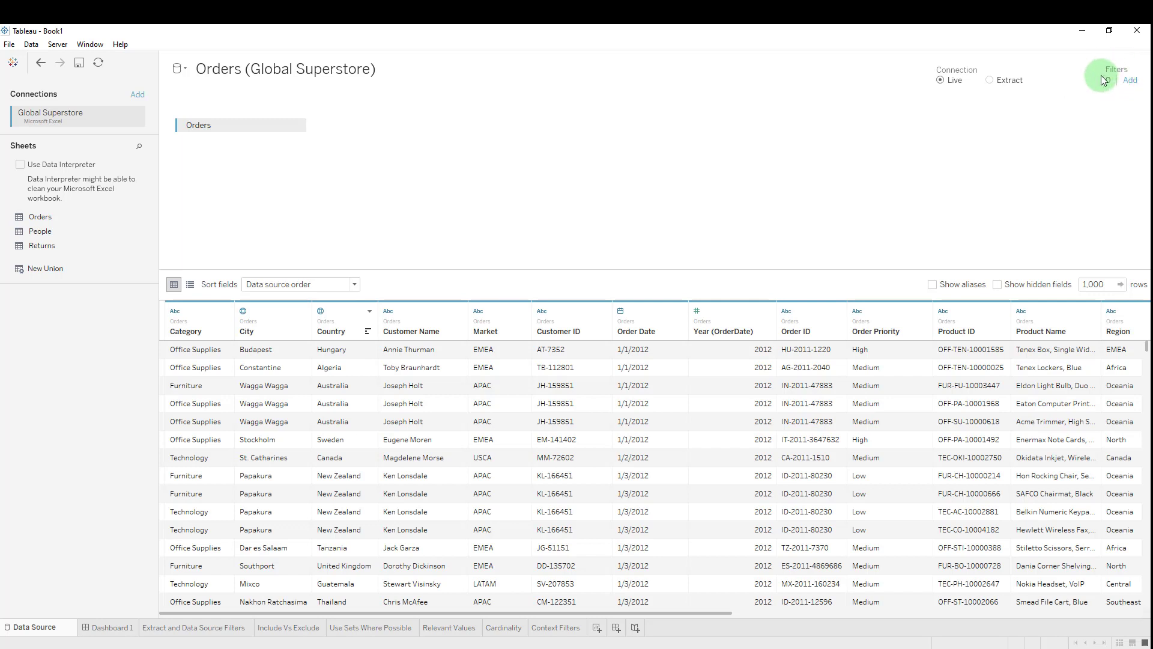
# Hide the Order Date column in the Orders data source.
pyautogui.rightClick(644, 318)
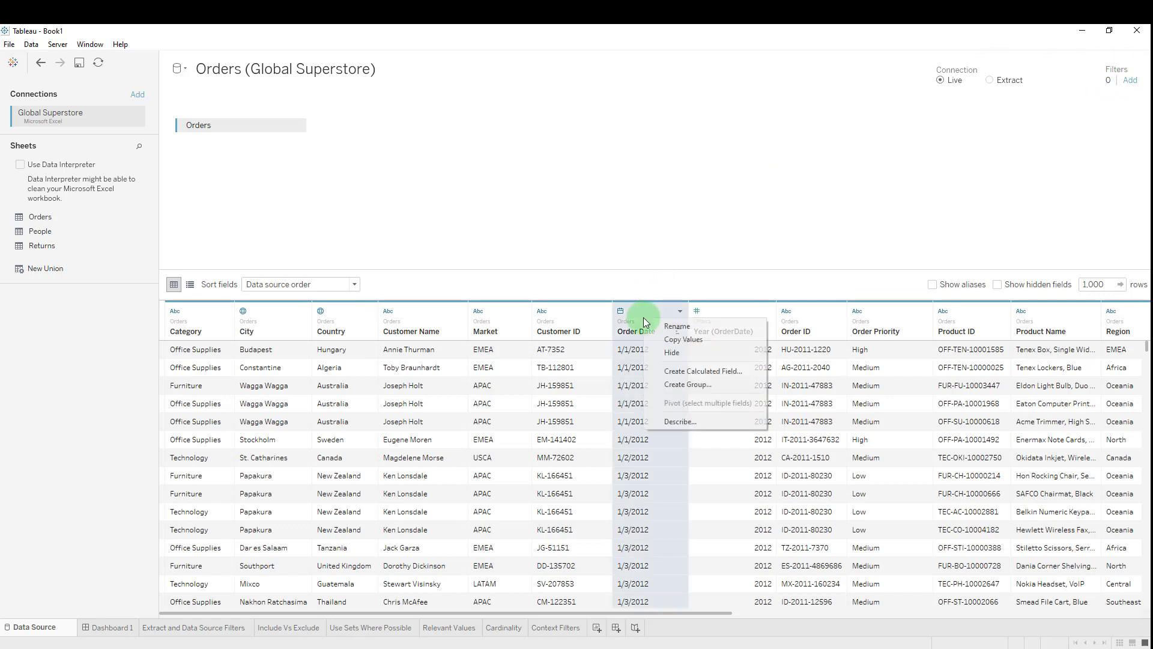
pyautogui.click(672, 355)
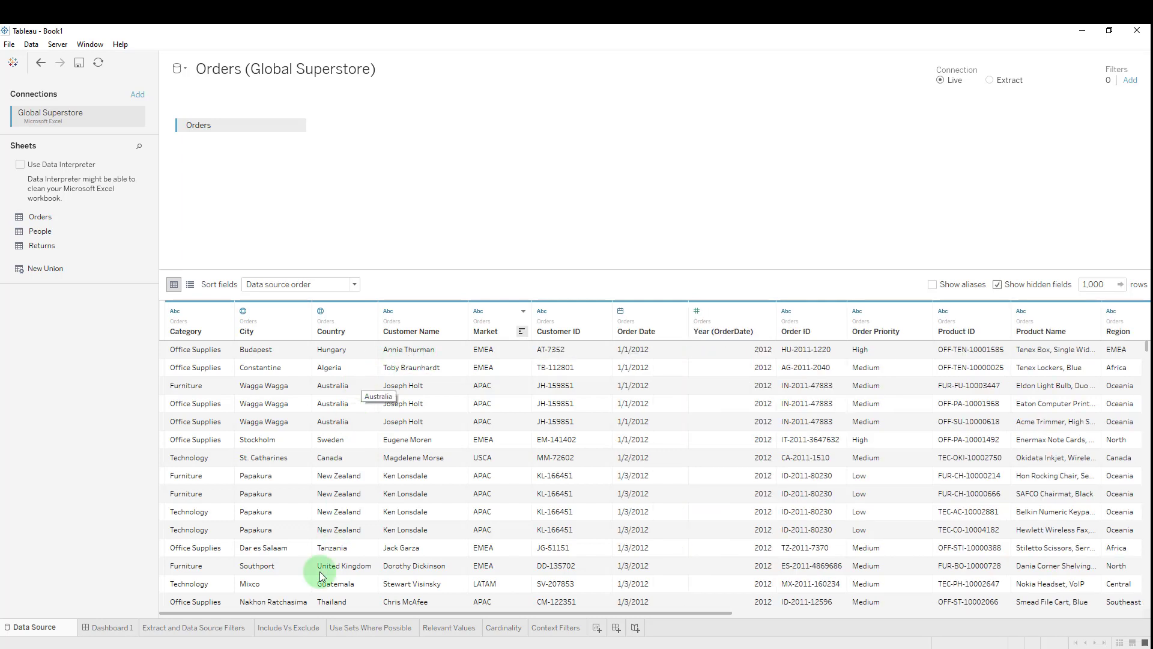
# Build a bar chart of Sales by Category on the Include Vs Exclude sheet, with Category on Rows and Sales on Columns.
pyautogui.click(298, 627)
pyautogui.moveTo(82, 147); pyautogui.dragTo(354, 100)
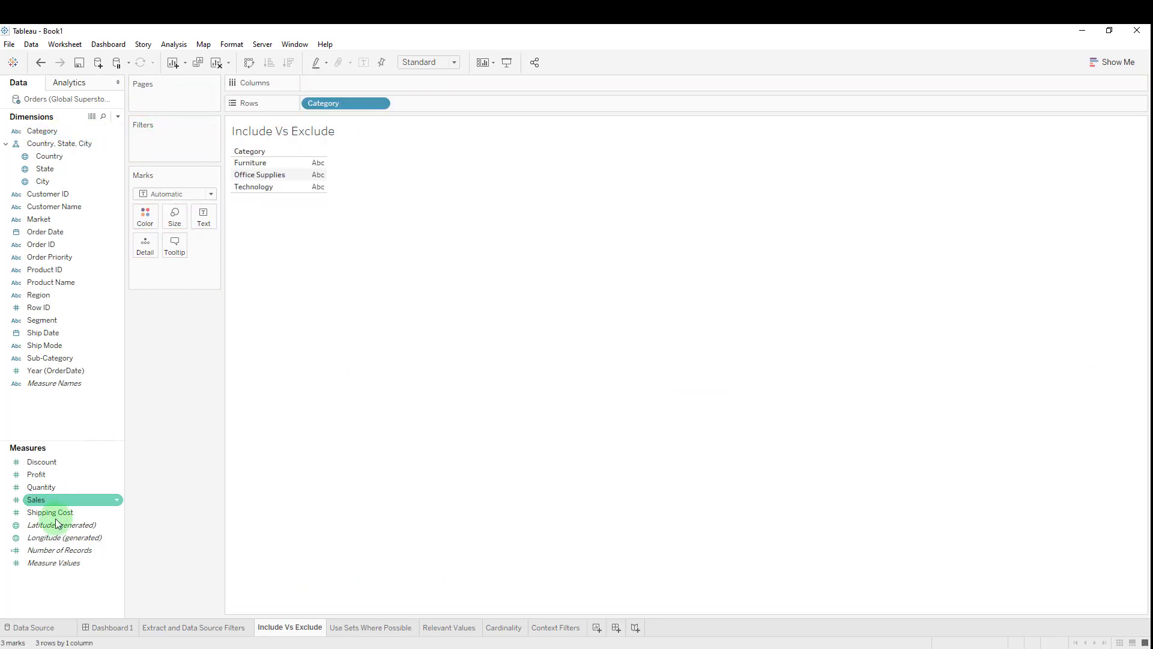
pyautogui.moveTo(72, 501); pyautogui.dragTo(336, 83)
# Try the Exclude option in a Category filter with all three categories selected, and discard the filter.
pyautogui.moveTo(73, 139); pyautogui.dragTo(161, 135)
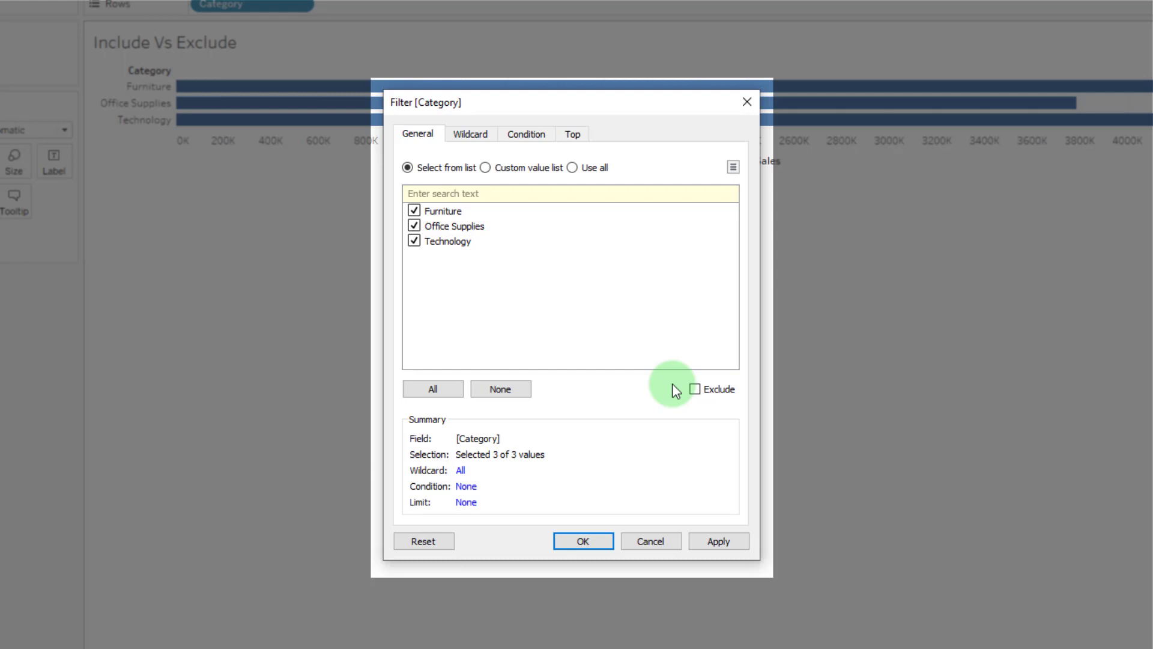
pyautogui.click(696, 390)
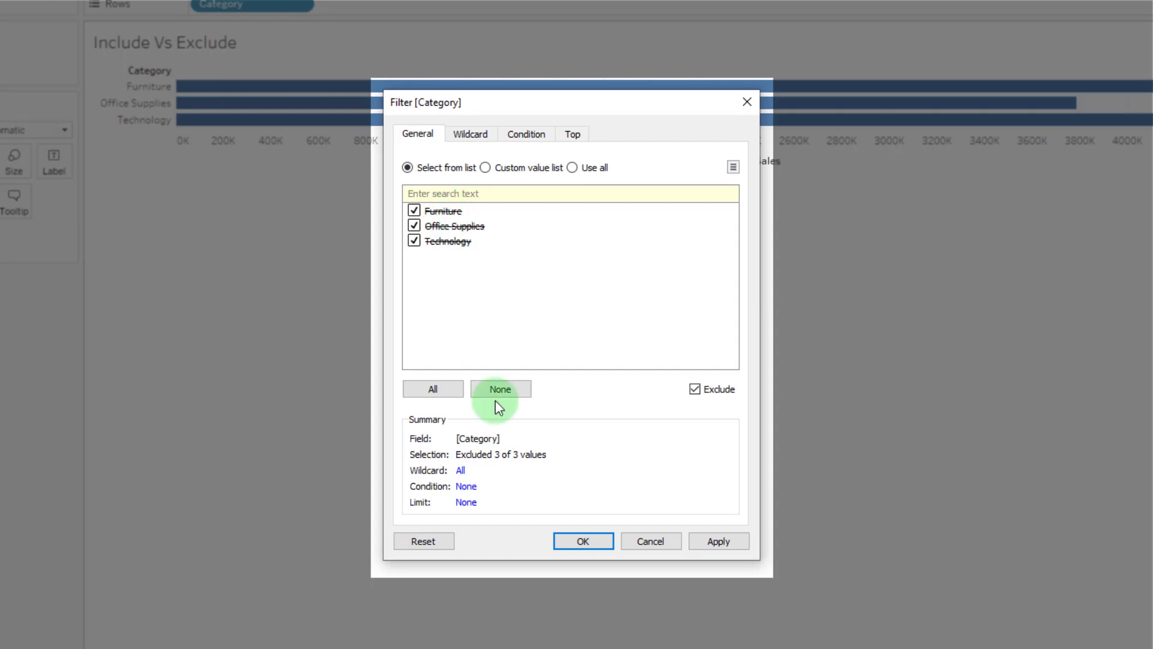
pyautogui.click(673, 545)
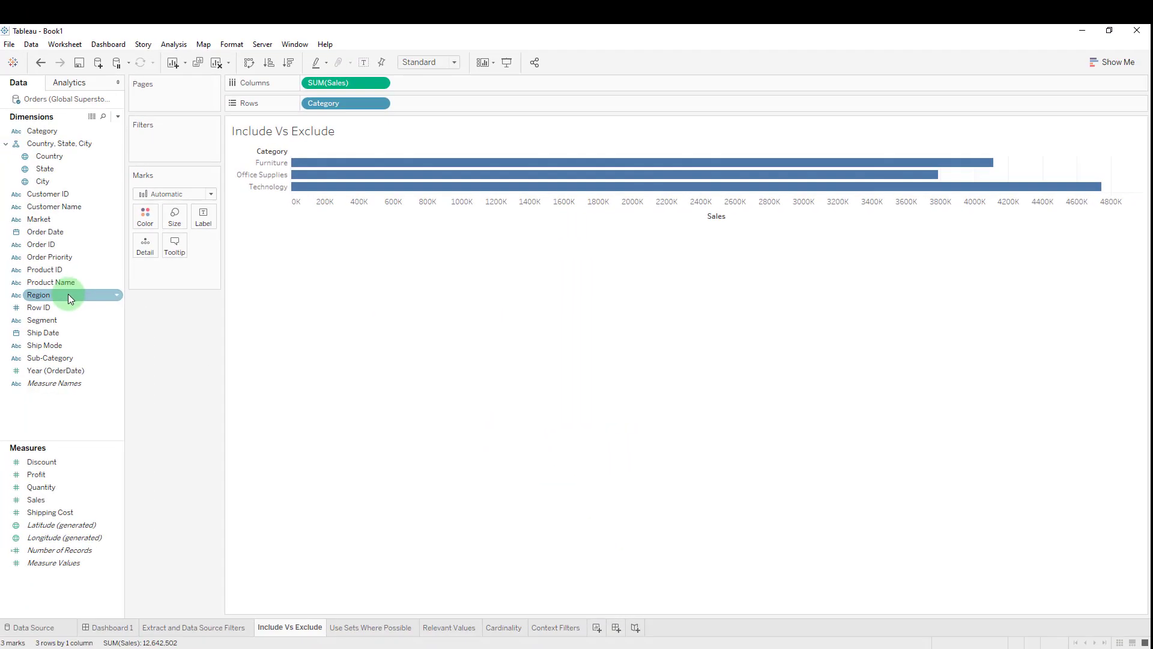
# Try a Customer Name filter that excludes two customers, clear both selections and discard the filter.
pyautogui.moveTo(52, 206); pyautogui.dragTo(190, 142)
pyautogui.click(664, 380)
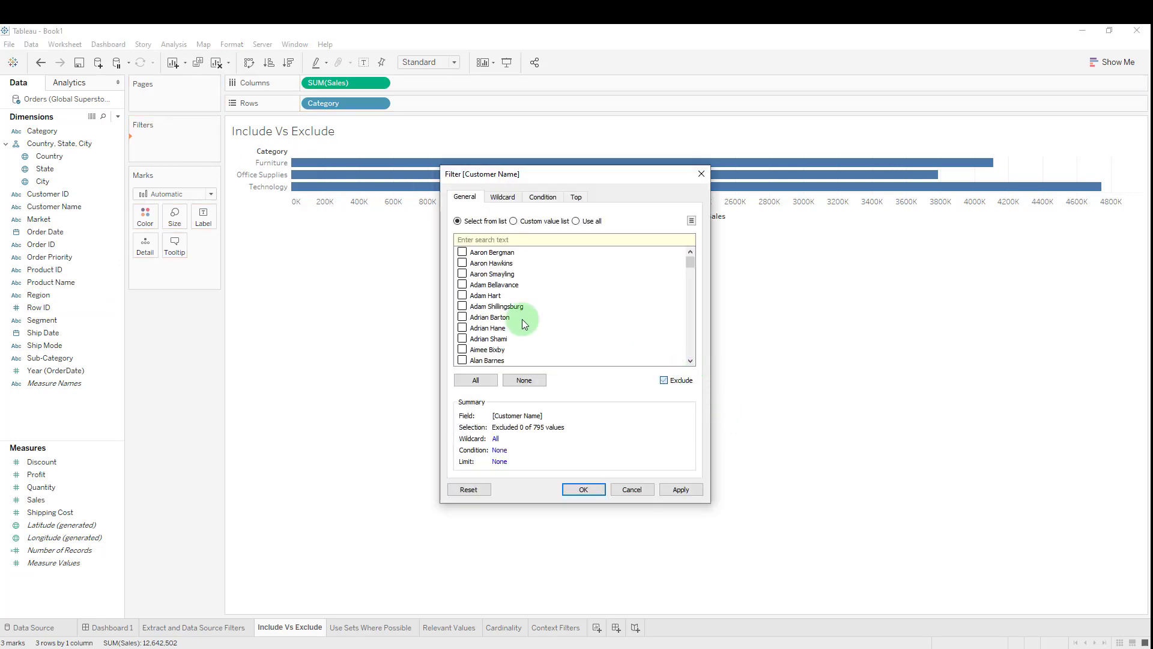
pyautogui.click(462, 316)
pyautogui.click(463, 294)
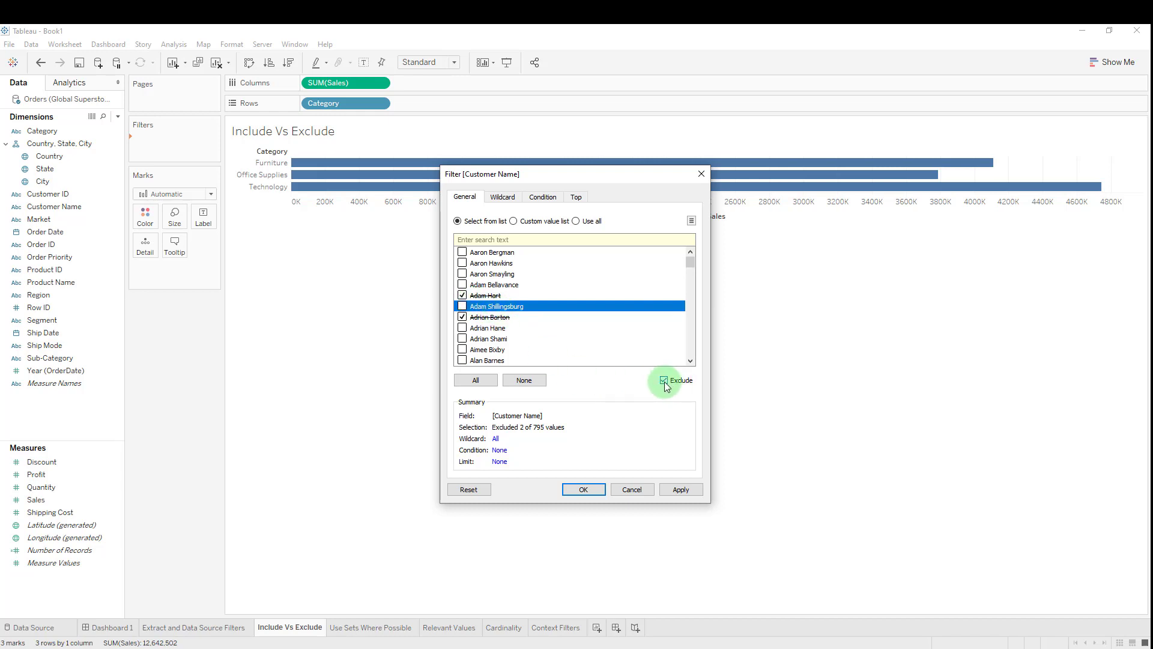
pyautogui.click(462, 318)
pyautogui.click(463, 295)
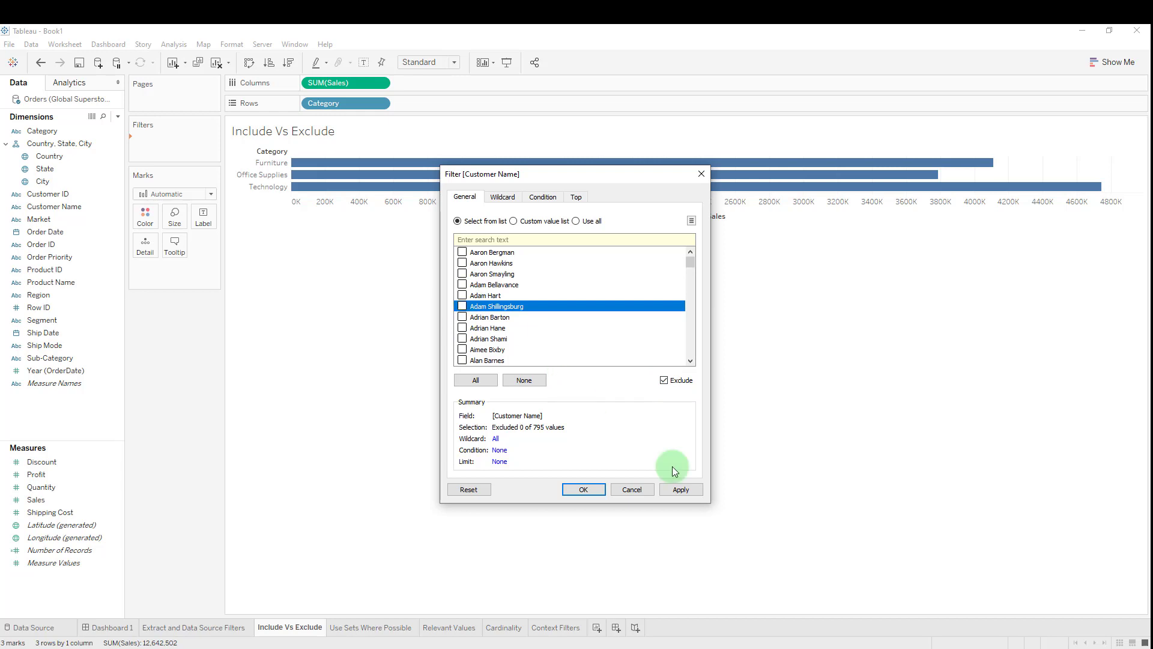
pyautogui.click(635, 490)
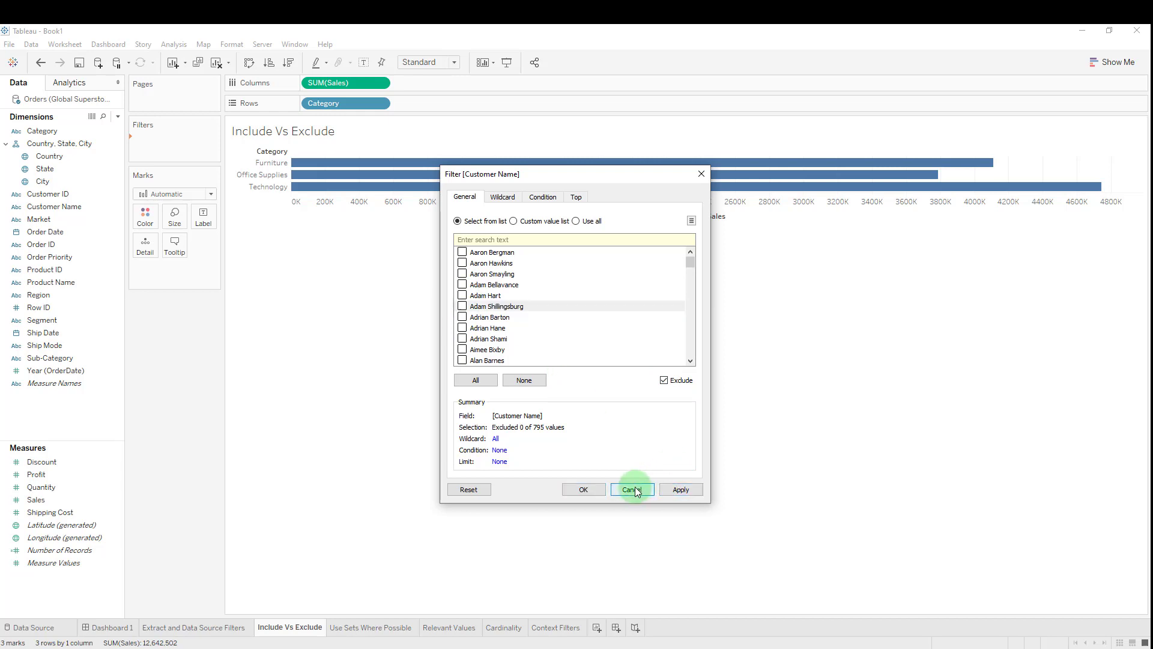
# On the Use Sets Where Possible sheet, chart Sales on Columns by Product ID on Rows, adding all members.
pyautogui.click(355, 629)
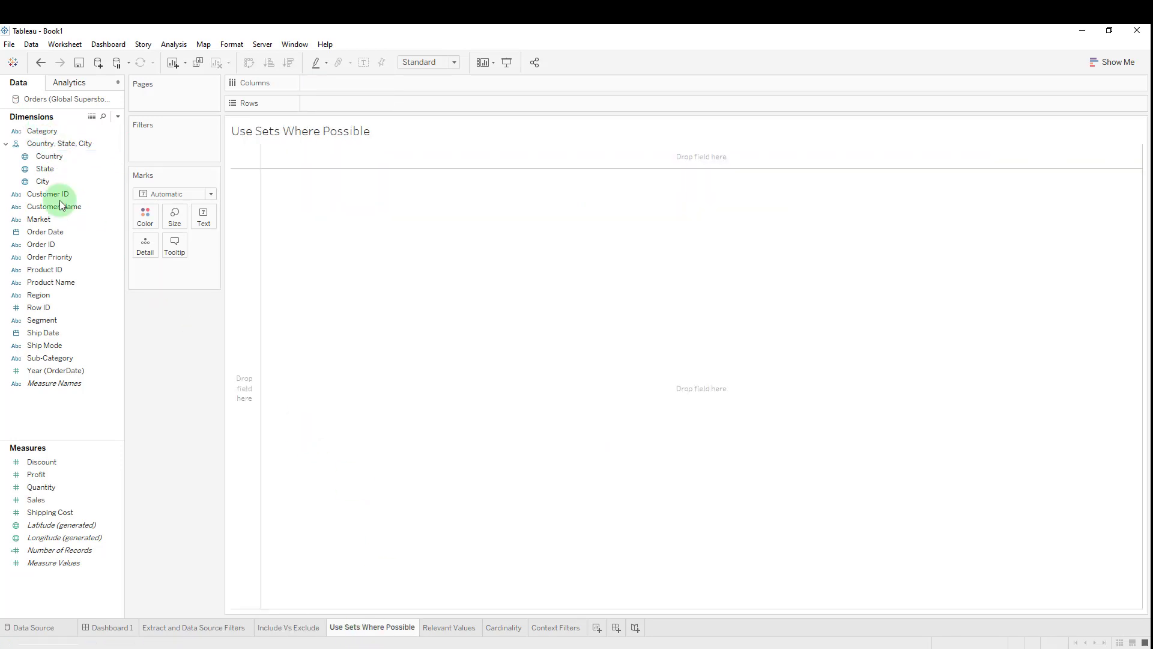
pyautogui.moveTo(63, 275); pyautogui.dragTo(336, 103)
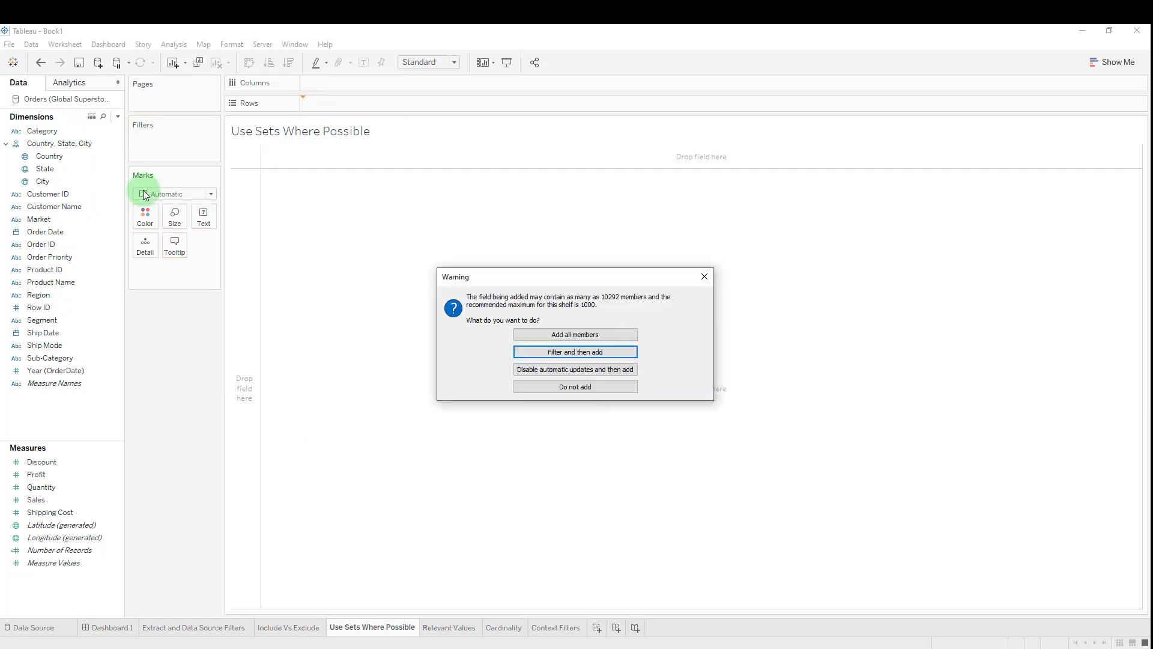
pyautogui.click(574, 334)
pyautogui.moveTo(45, 500); pyautogui.dragTo(332, 84)
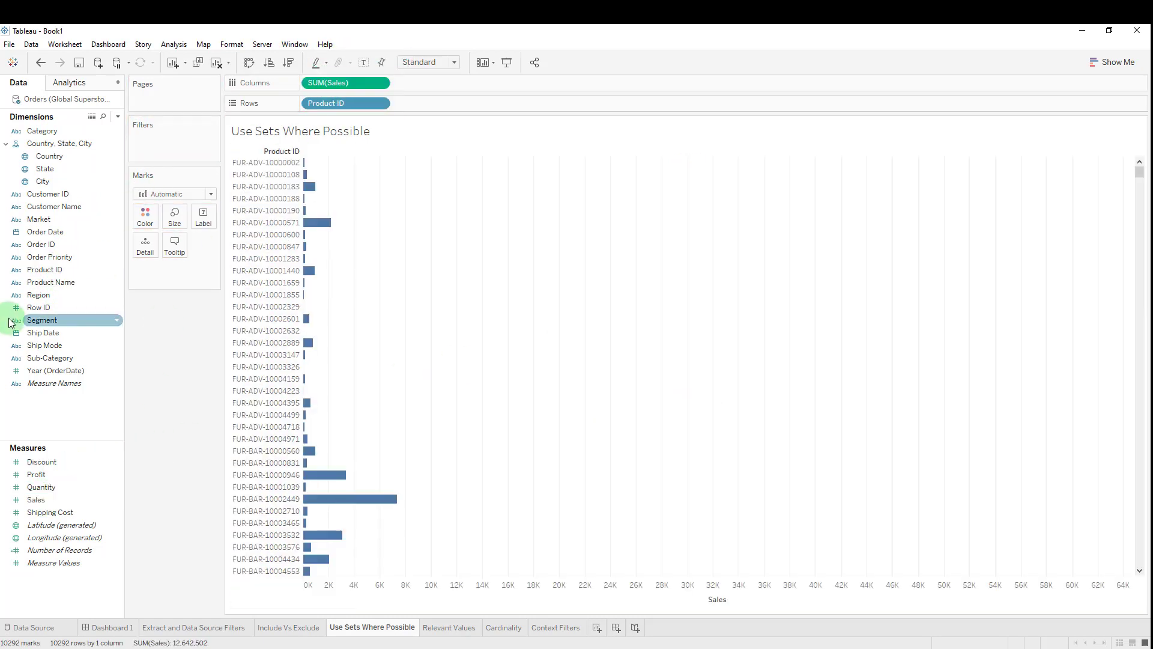
# Filter Product ID to the top 100 by sum of Sales.
pyautogui.moveTo(48, 269)
pyautogui.mouseDown()
pyautogui.moveTo(61, 271)
pyautogui.moveTo(192, 148)
pyautogui.mouseUp()
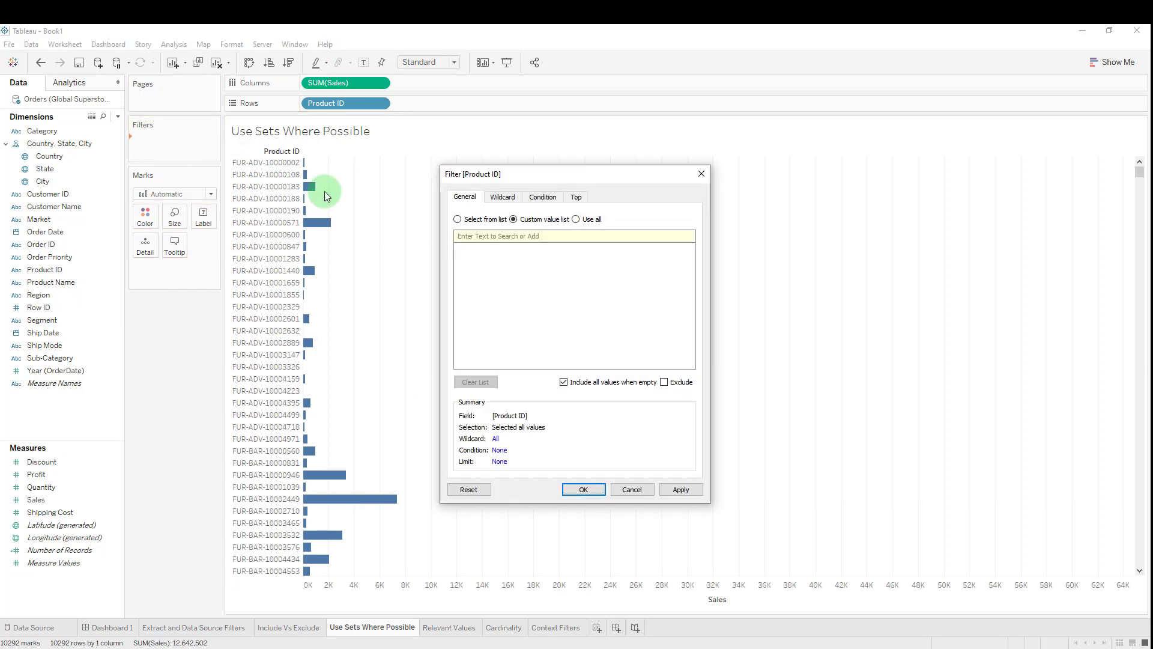
pyautogui.click(578, 197)
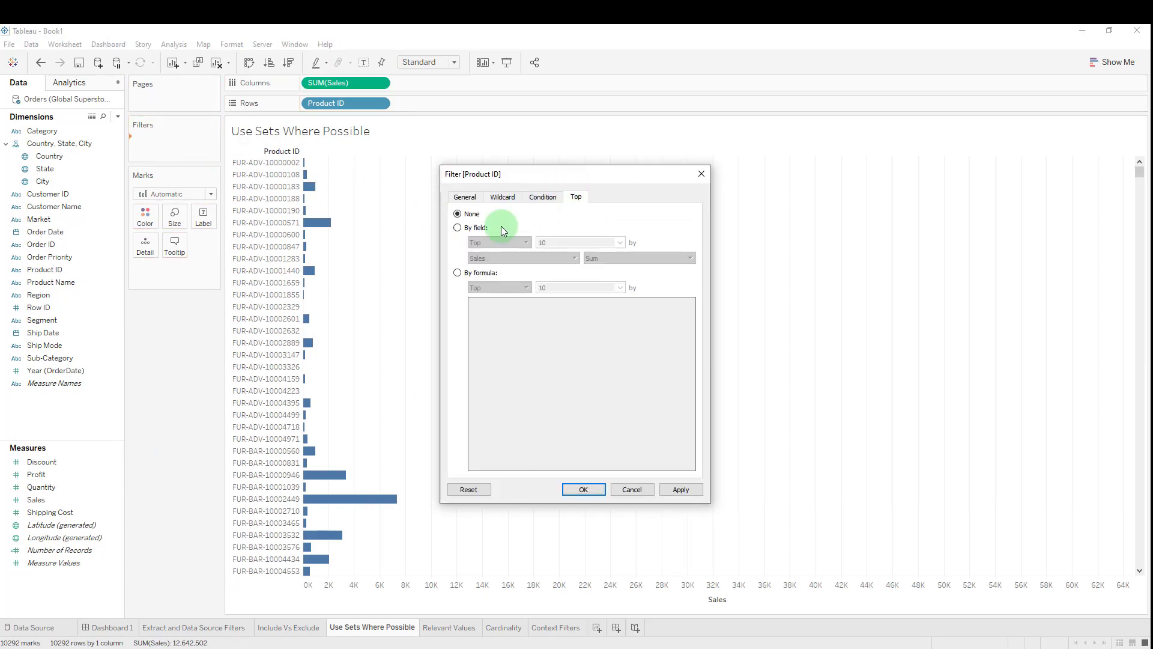
pyautogui.click(481, 228)
pyautogui.click(575, 242)
pyautogui.click(600, 489)
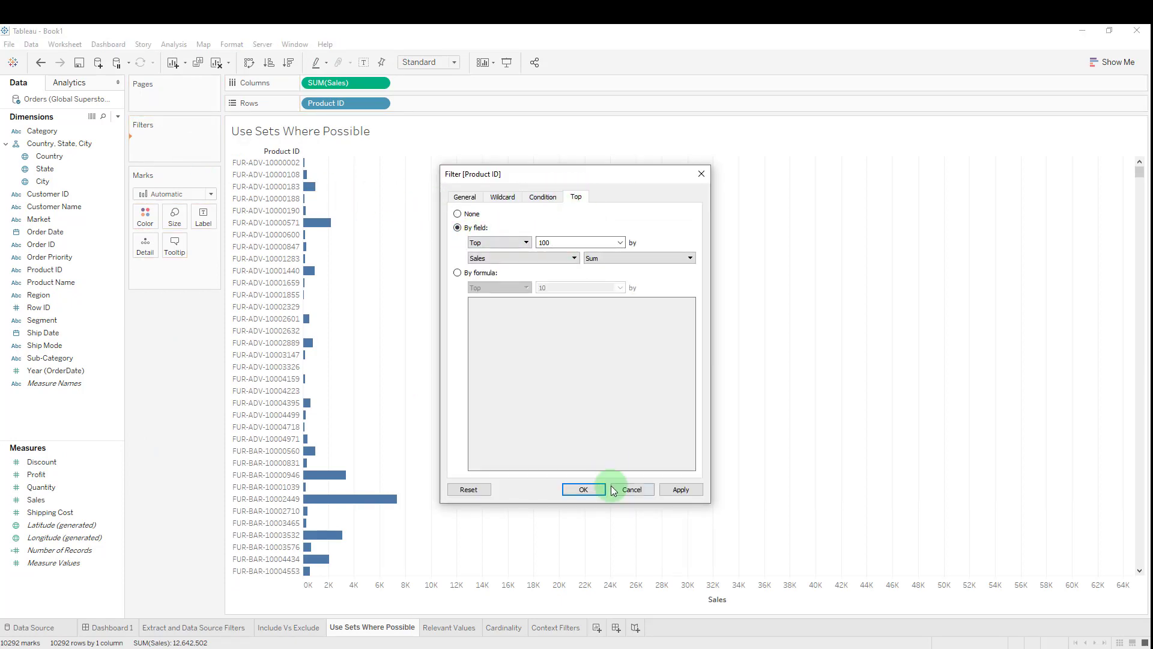
# Sort the Product ID bars in descending order of Sales and look through the ranked products.
pyautogui.click(288, 62)
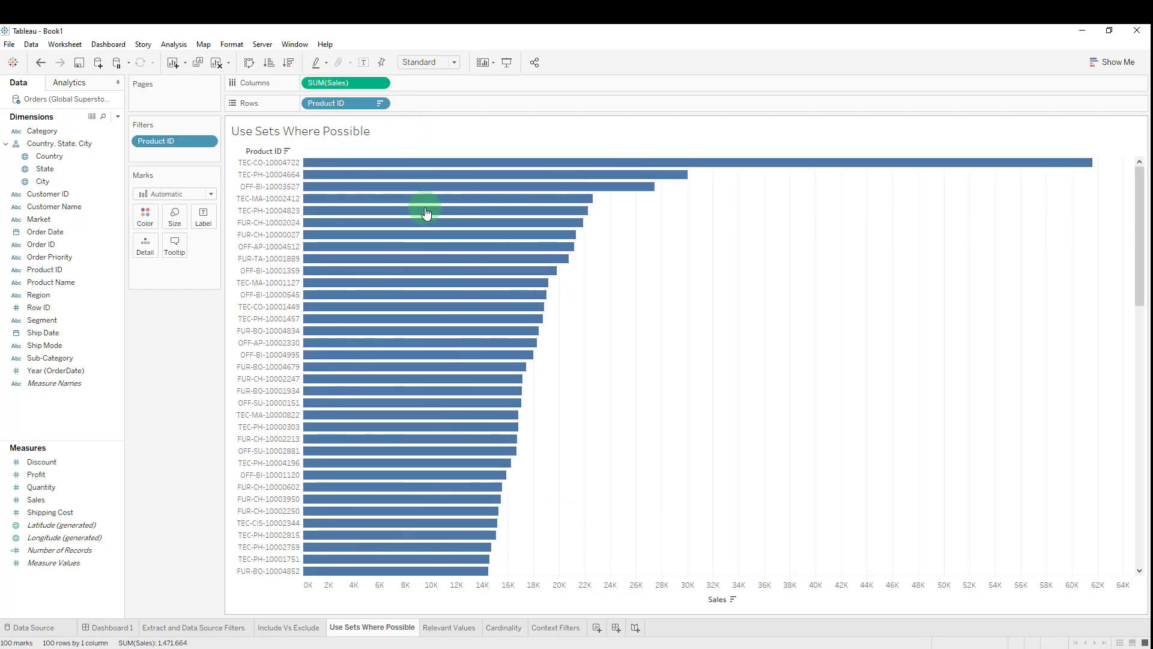
pyautogui.moveTo(438, 170)
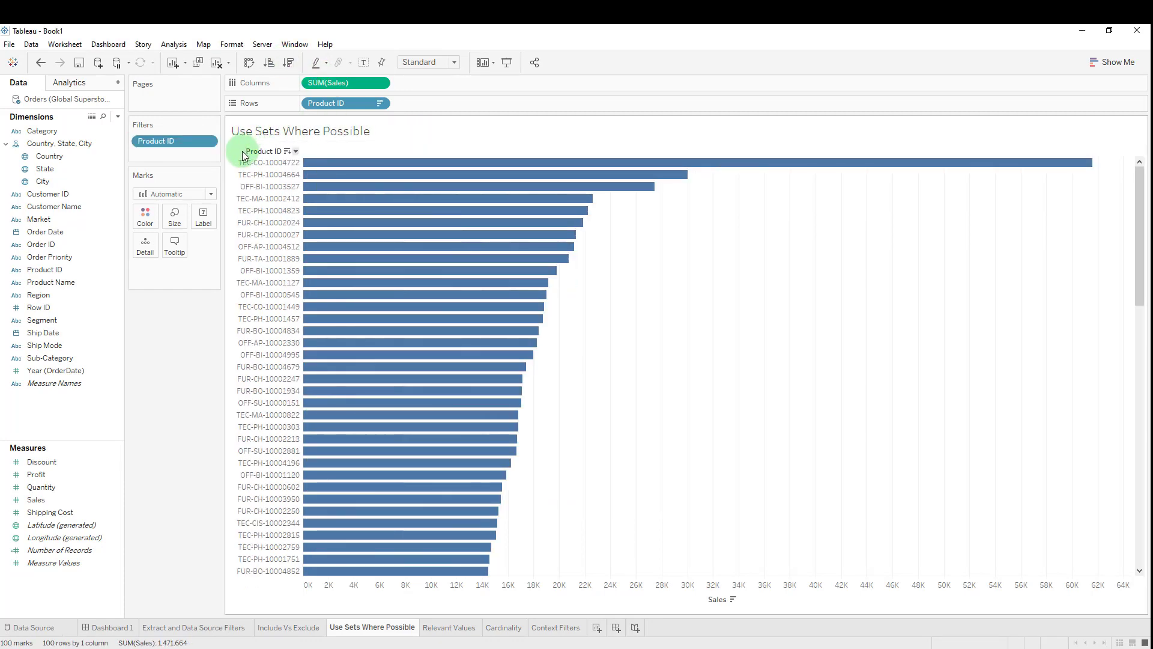
pyautogui.scroll(-8, 336, 288)
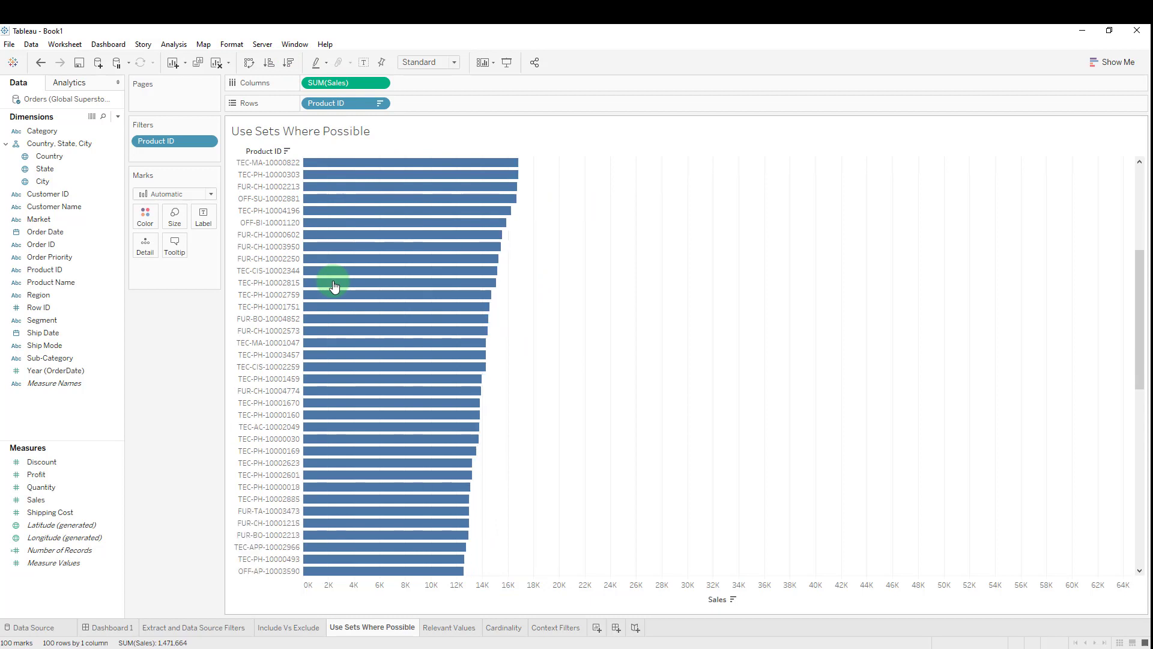
# Start a new set from Product ID limited to the top 100 members by sum of Sales.
pyautogui.scroll(8, 336, 287)
pyautogui.moveTo(336, 288)
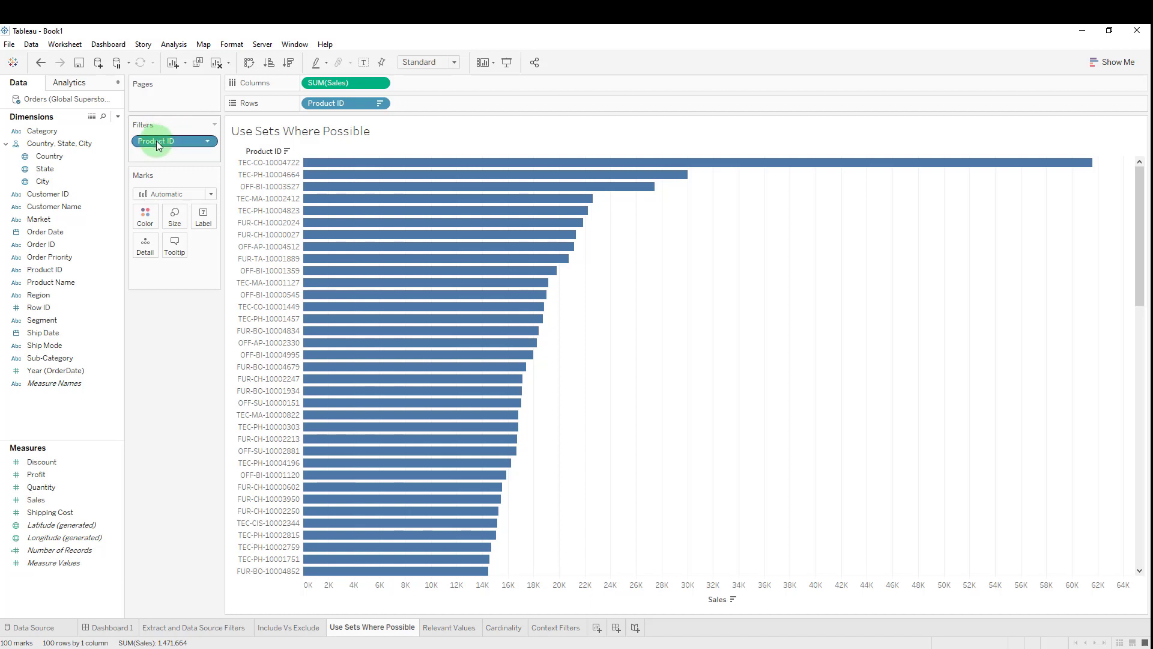
pyautogui.click(46, 270)
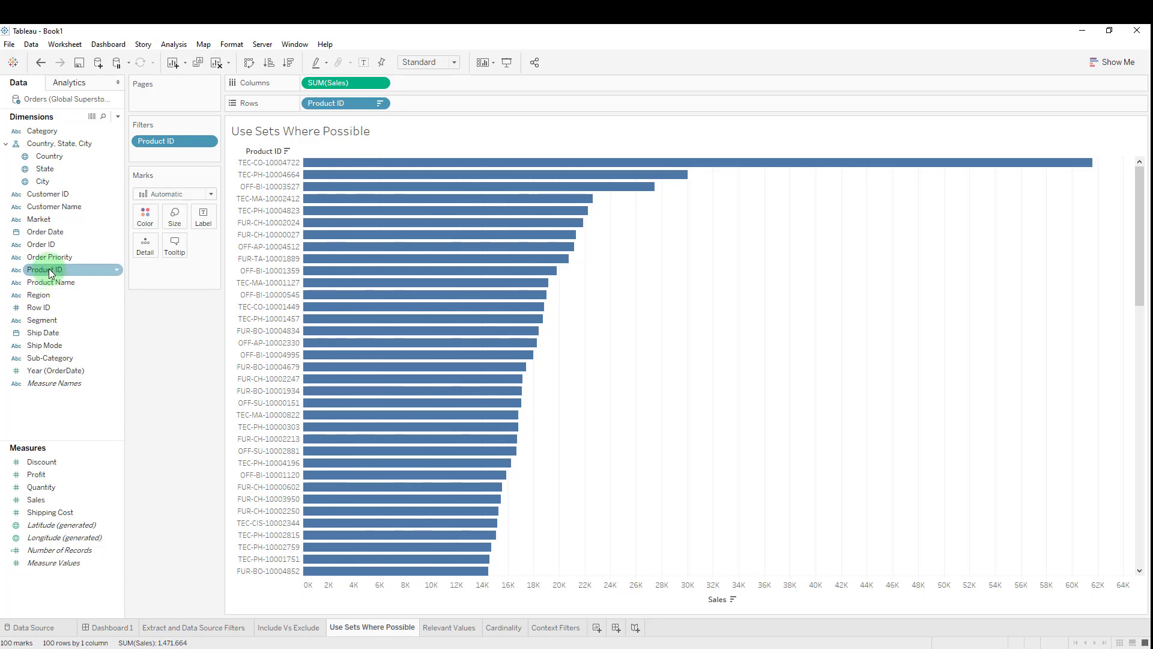
pyautogui.rightClick(49, 270)
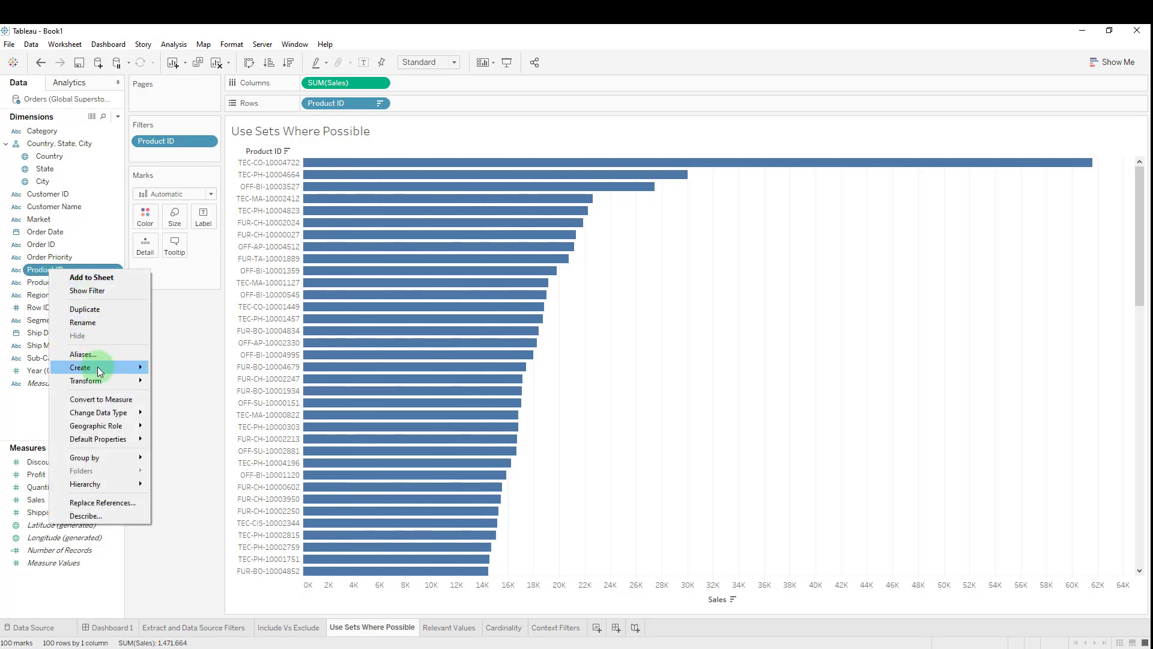
pyautogui.moveTo(145, 367)
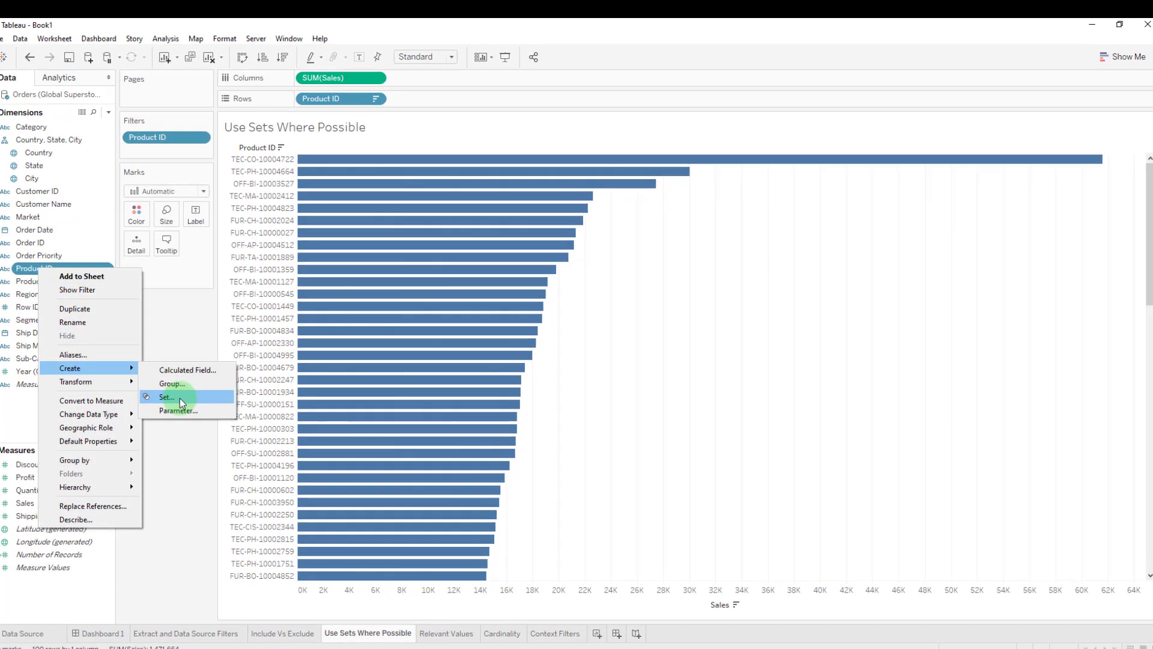
pyautogui.click(179, 398)
pyautogui.click(536, 202)
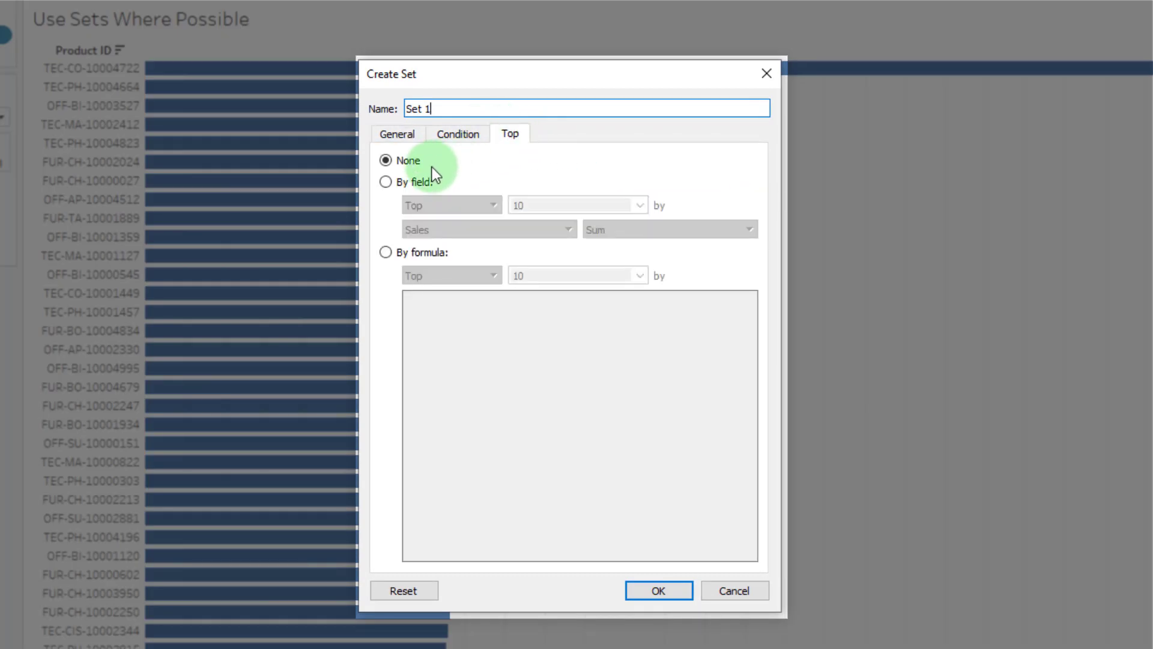
pyautogui.click(394, 184)
pyautogui.click(536, 205)
pyautogui.write('0')
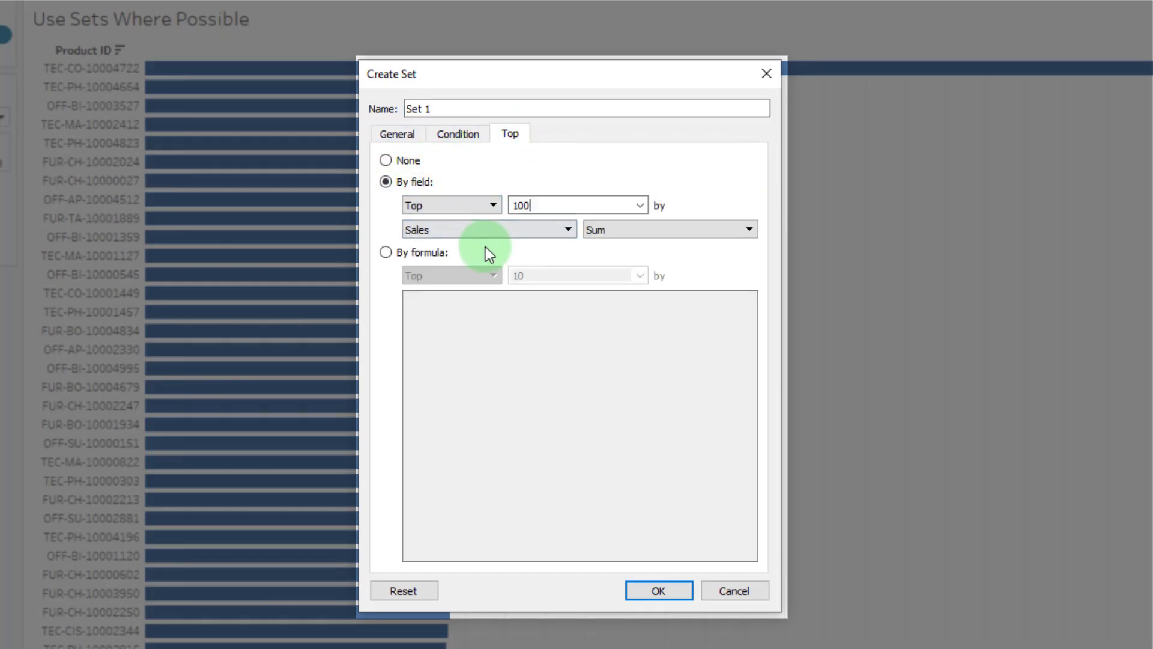
# Name the set "top products by sales", create it, and enlarge the Sets area of the data pane.
pyautogui.moveTo(448, 109); pyautogui.dragTo(300, 107)
pyautogui.write('to')
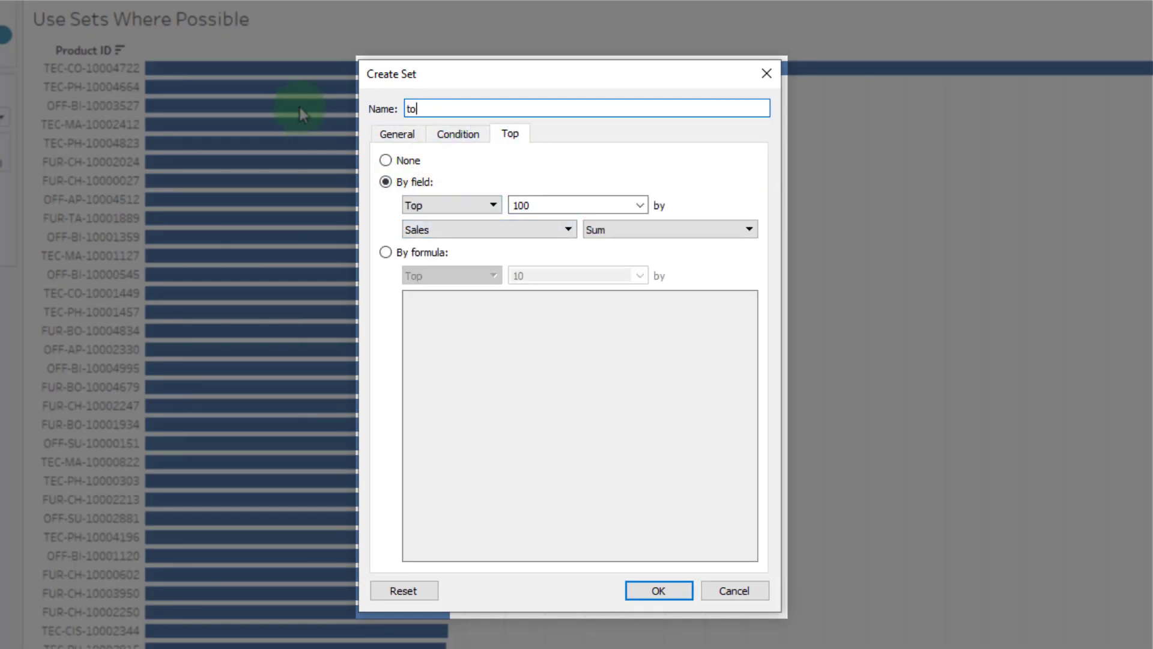
pyautogui.write('p products by sales')
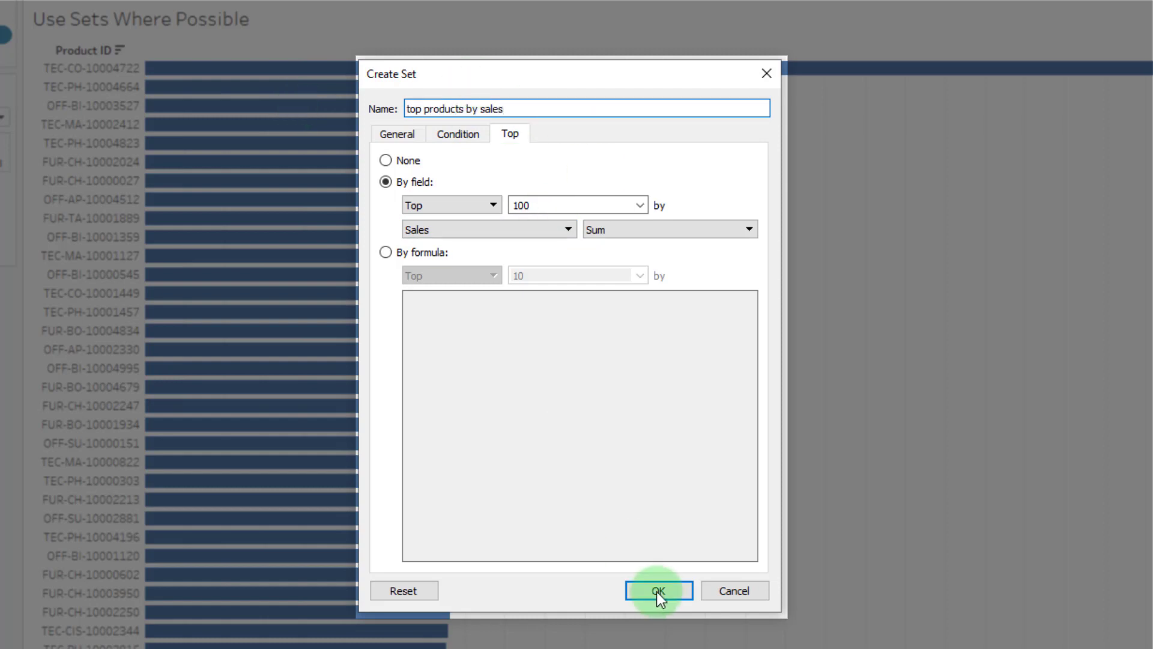
pyautogui.click(659, 590)
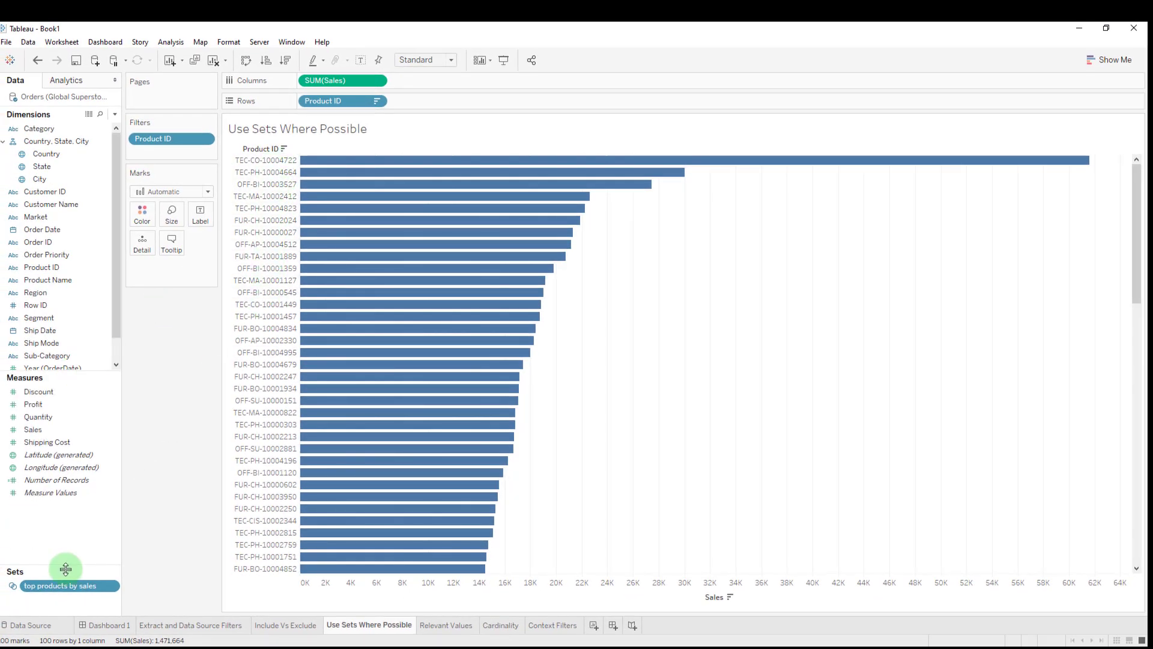
pyautogui.moveTo(66, 568); pyautogui.dragTo(68, 485)
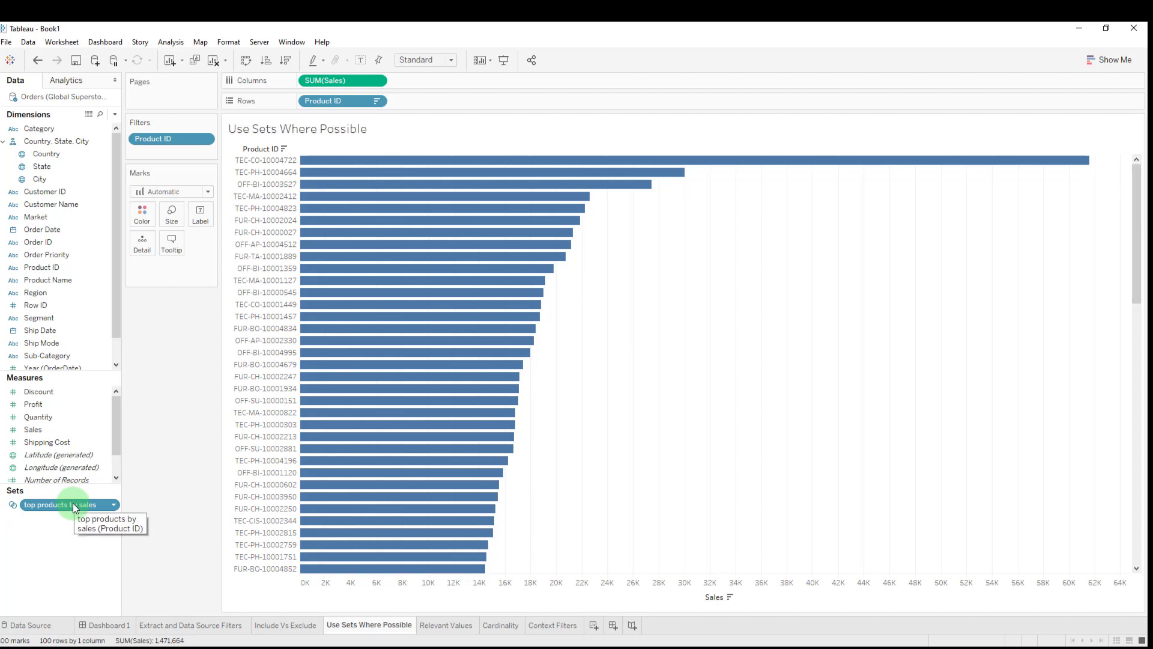
# Add a new worksheet and chart Sales on Columns by Category on Rows.
pyautogui.click(594, 625)
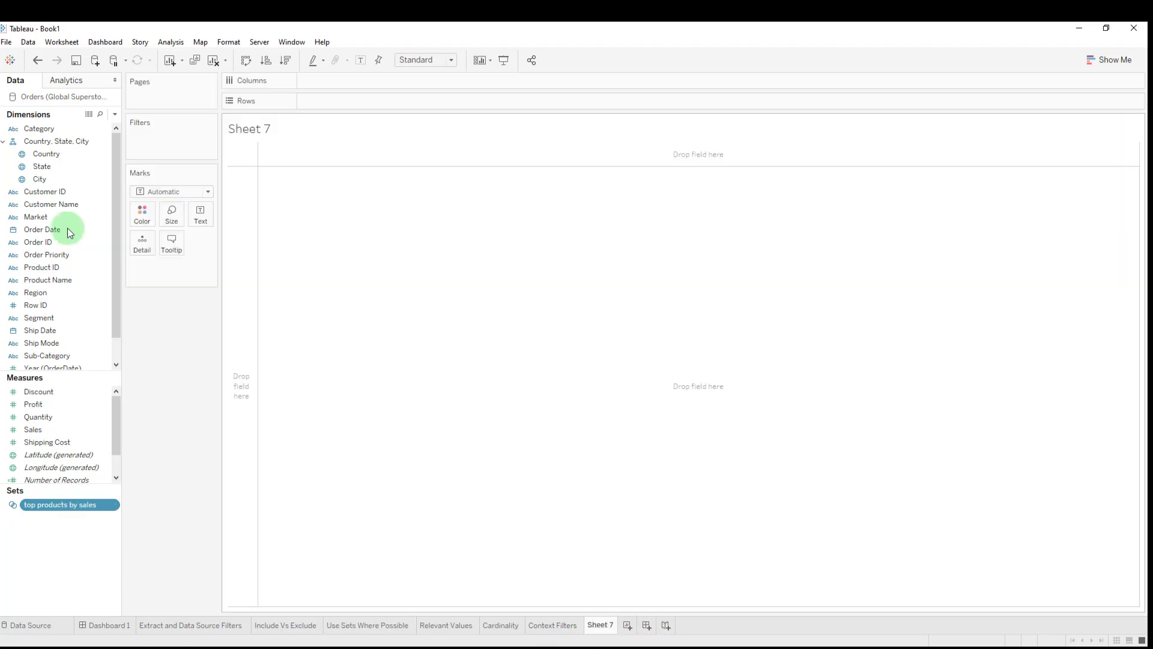
pyautogui.moveTo(37, 128); pyautogui.dragTo(325, 100)
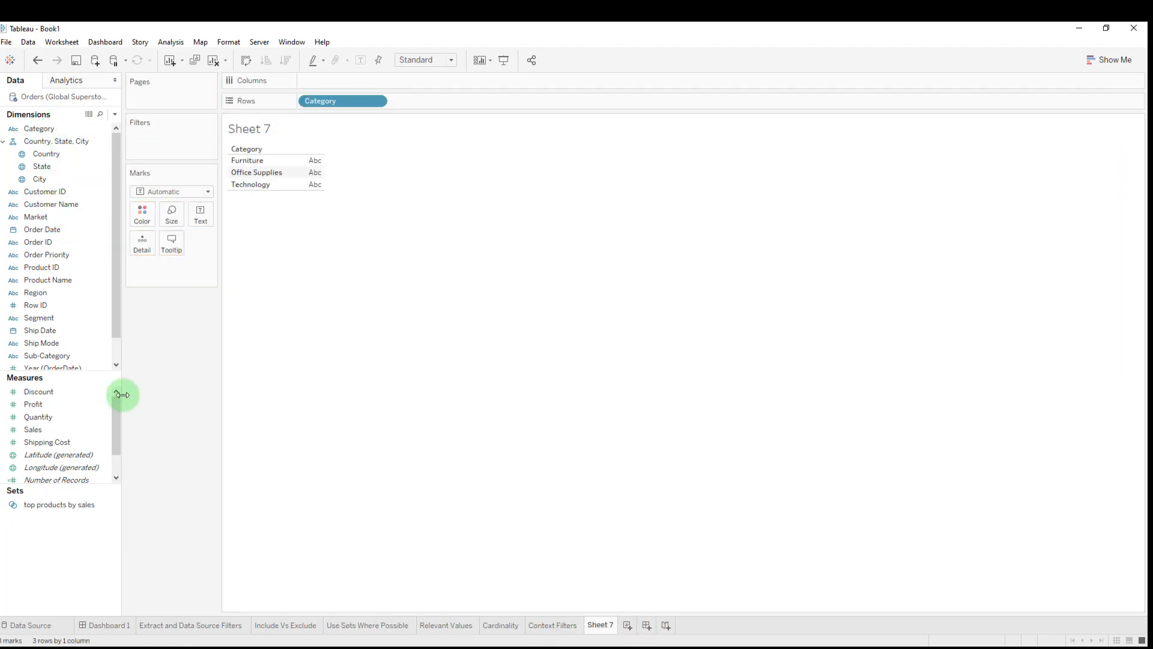
pyautogui.click(44, 430)
pyautogui.moveTo(43, 430); pyautogui.dragTo(333, 75)
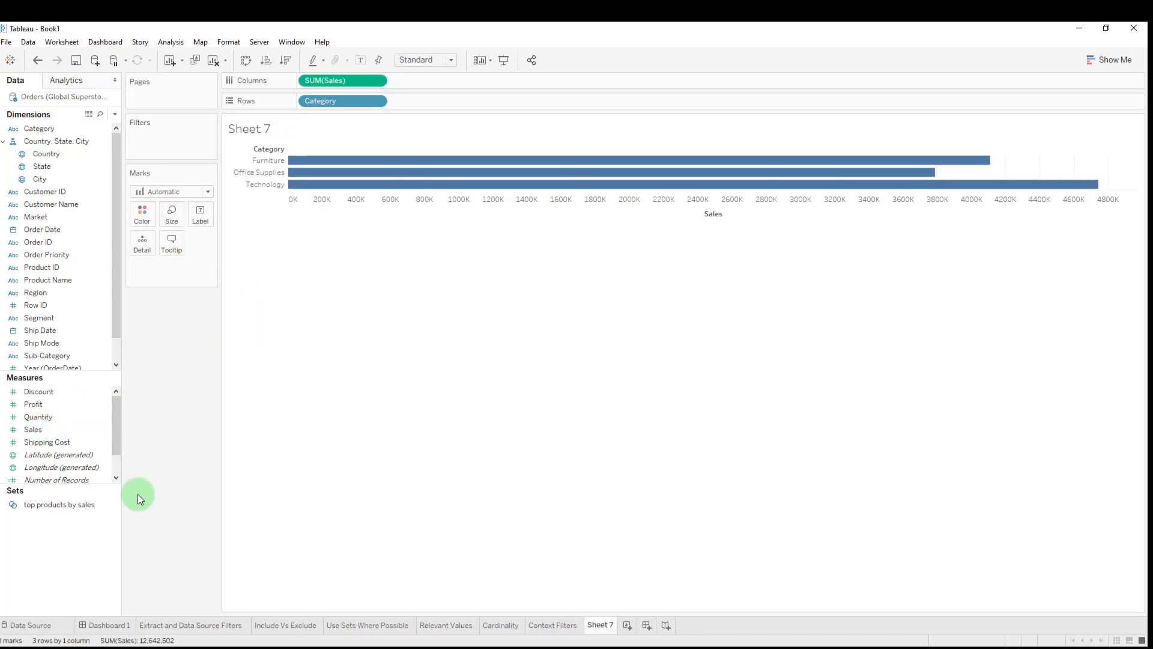
# Color the Category bars by In/Out membership of the top products by sales set and inspect the segments.
pyautogui.moveTo(96, 504); pyautogui.dragTo(149, 206)
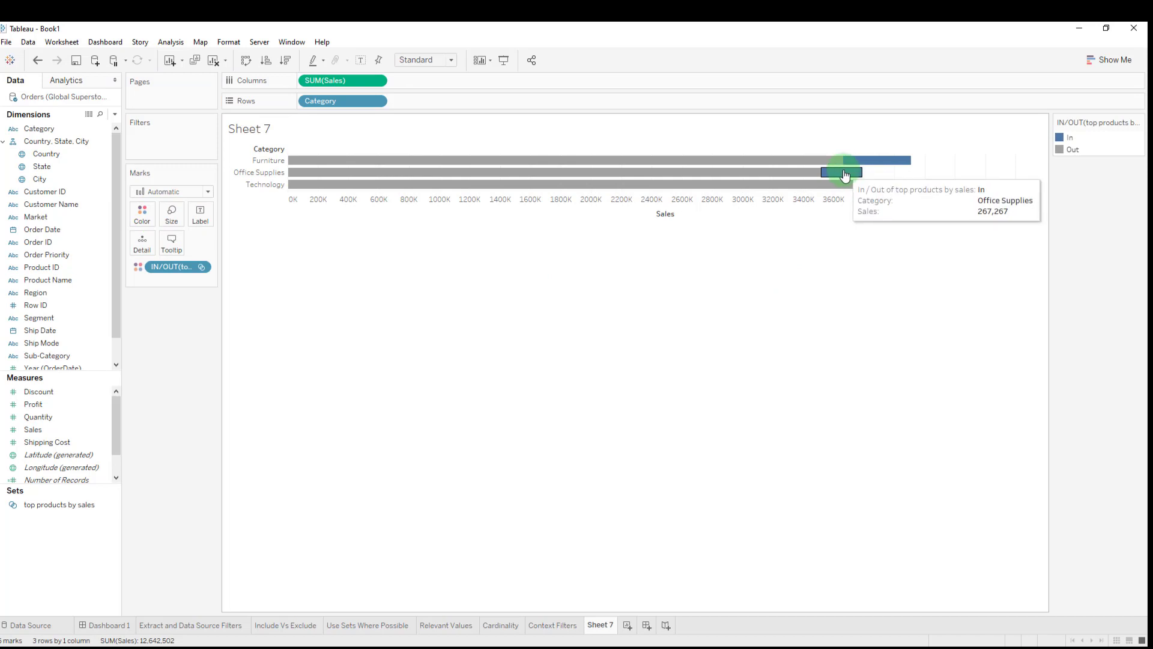
pyautogui.moveTo(856, 164)
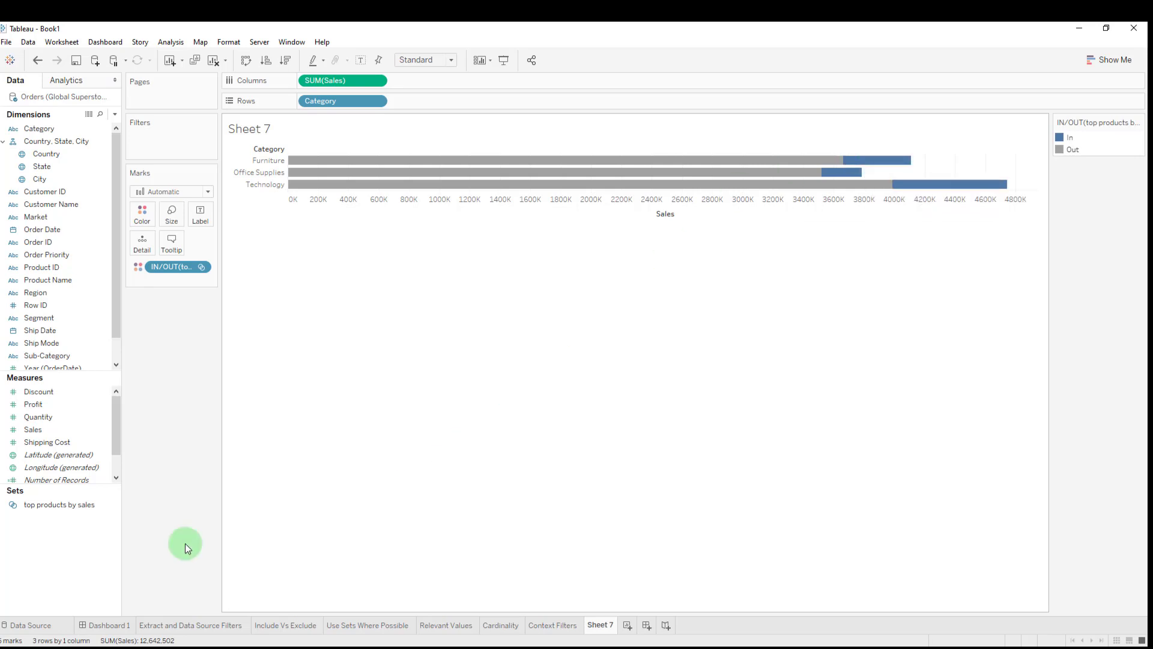
pyautogui.click(95, 507)
pyautogui.moveTo(67, 506); pyautogui.dragTo(167, 135)
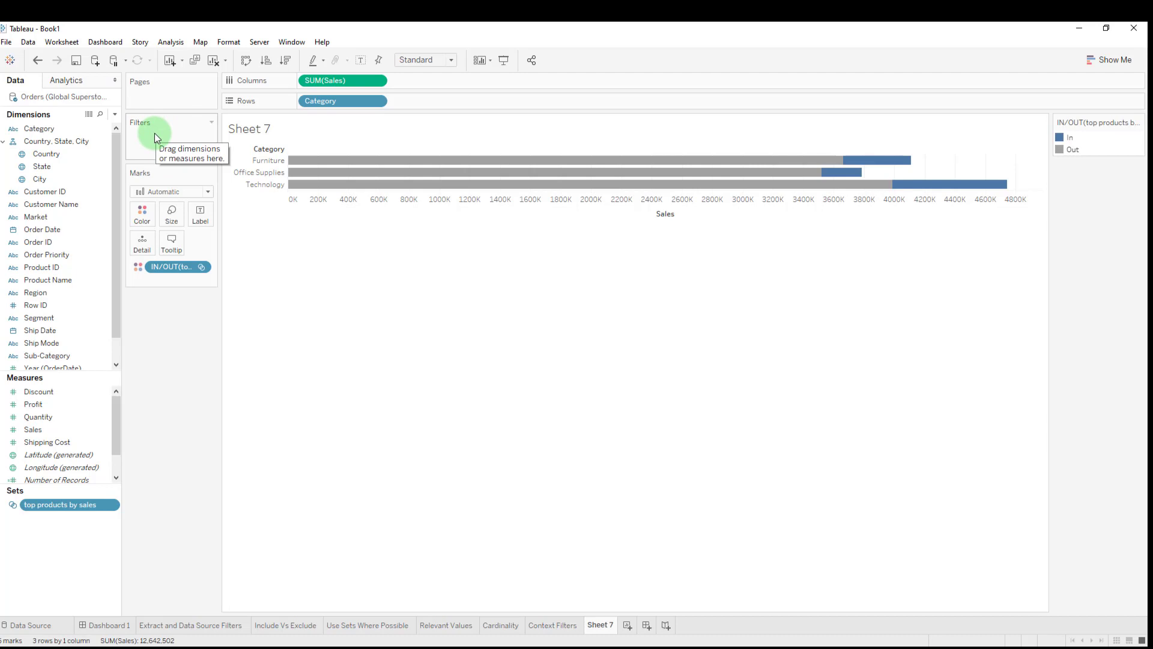
# On the Relevant Values sheet, chart Sales on Columns by Category and Sub-Category.
pyautogui.click(447, 625)
pyautogui.moveTo(33, 429); pyautogui.dragTo(360, 78)
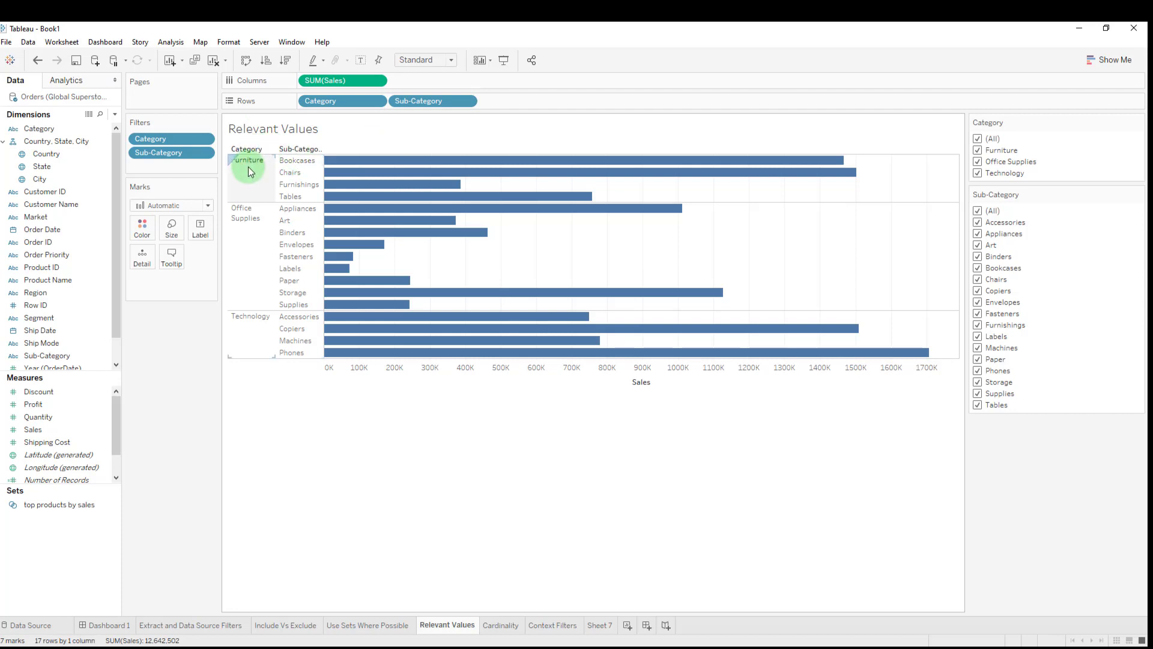
# Try Sub-Category ahead of Category on Rows and restore the original field order.
pyautogui.moveTo(347, 100); pyautogui.dragTo(543, 106)
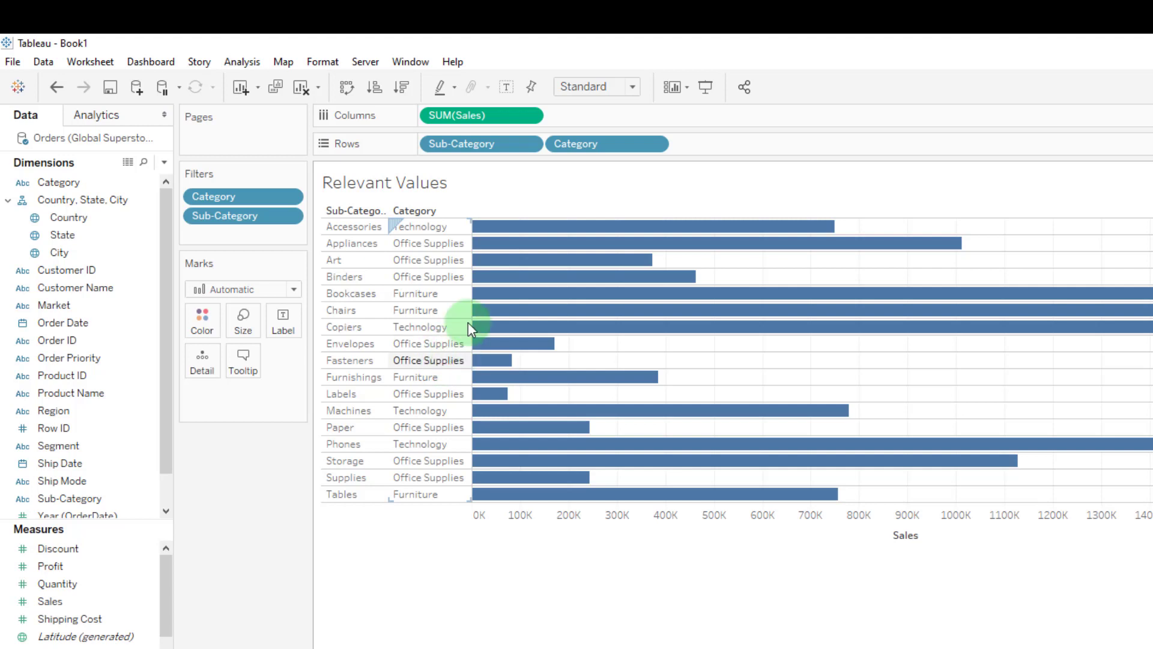
pyautogui.moveTo(480, 143); pyautogui.dragTo(630, 171)
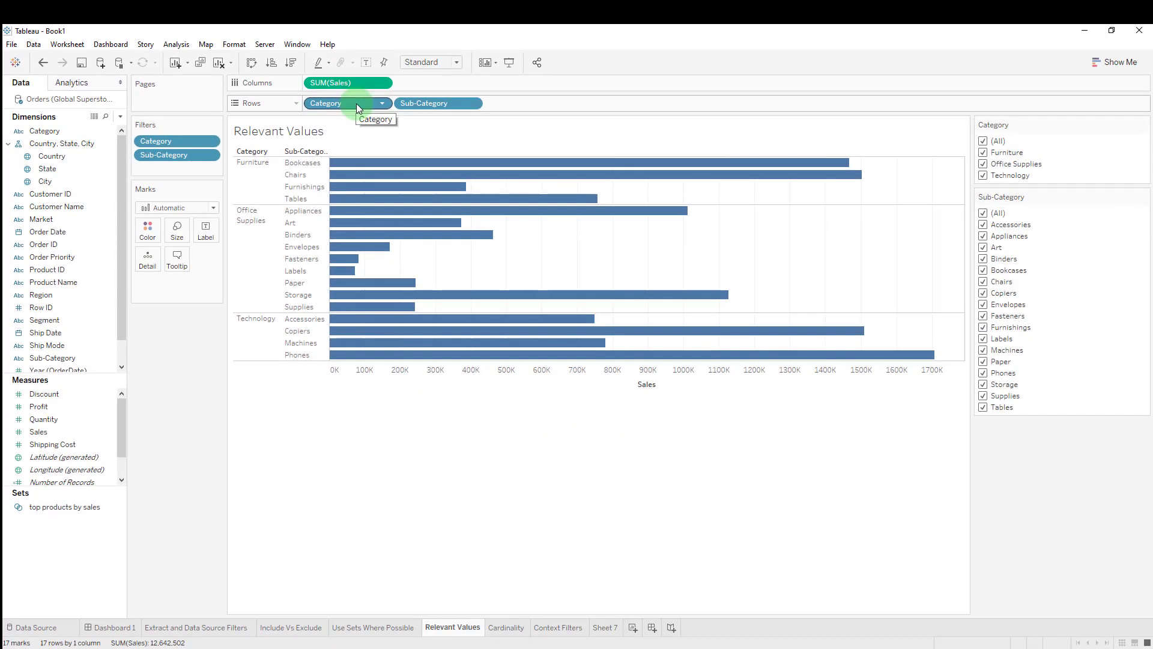
# Try excluding Accessories and Appliances in the Sub-Category filter and Furniture in the Category filter, re-including each value.
pyautogui.click(984, 226)
pyautogui.click(983, 236)
pyautogui.click(983, 247)
pyautogui.click(983, 247)
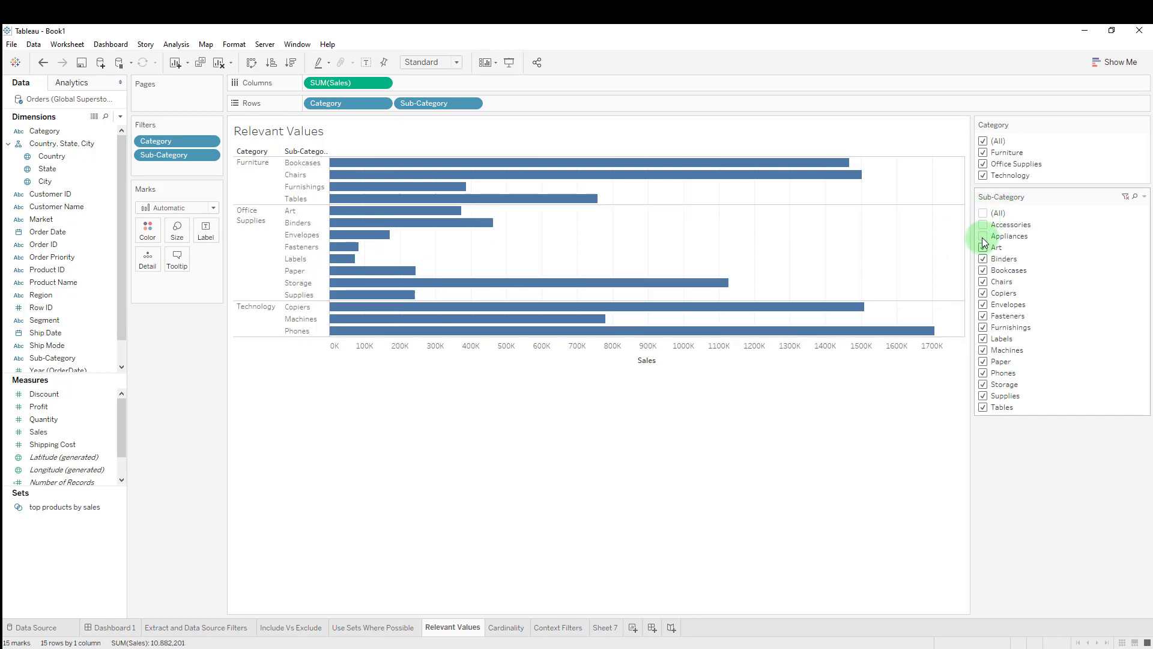
pyautogui.click(984, 236)
pyautogui.click(983, 225)
pyautogui.click(984, 153)
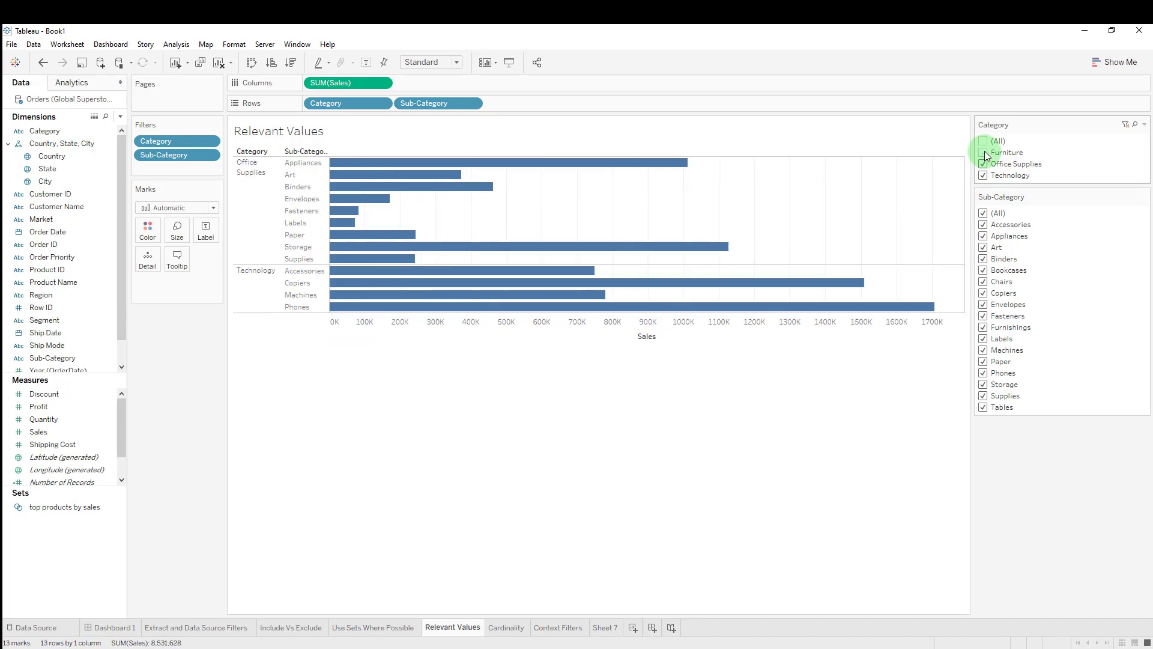
pyautogui.click(984, 153)
pyautogui.click(983, 153)
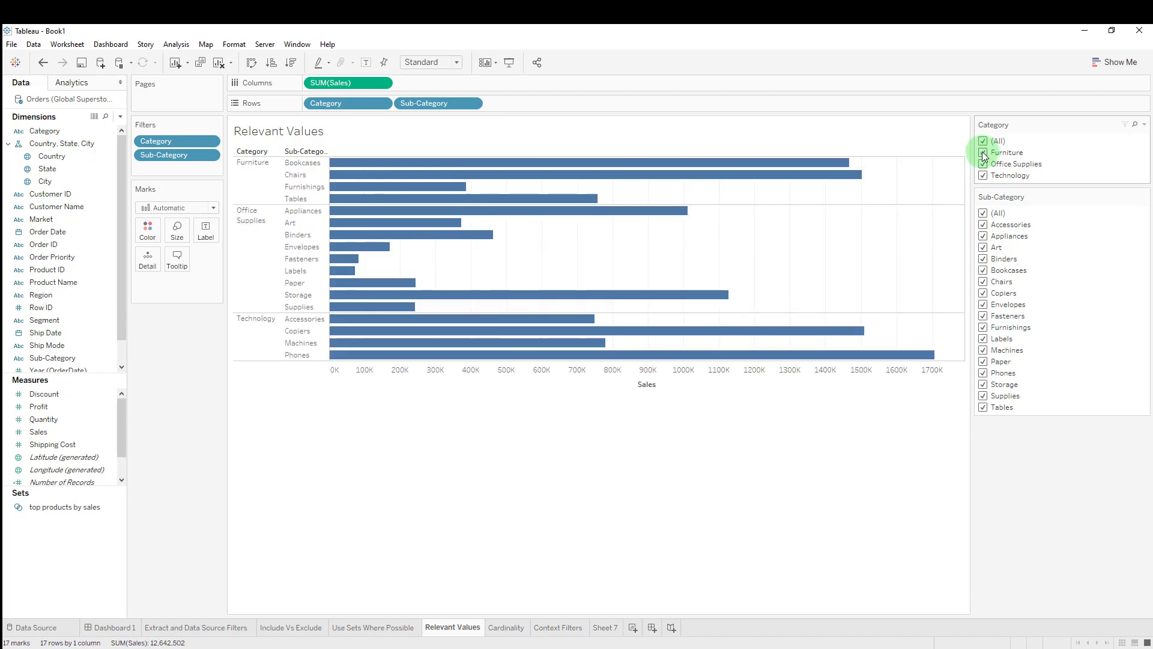
# Limit the Category filter to Furniture and set the Sub-Category filter to show only relevant values.
pyautogui.click(983, 164)
pyautogui.click(983, 175)
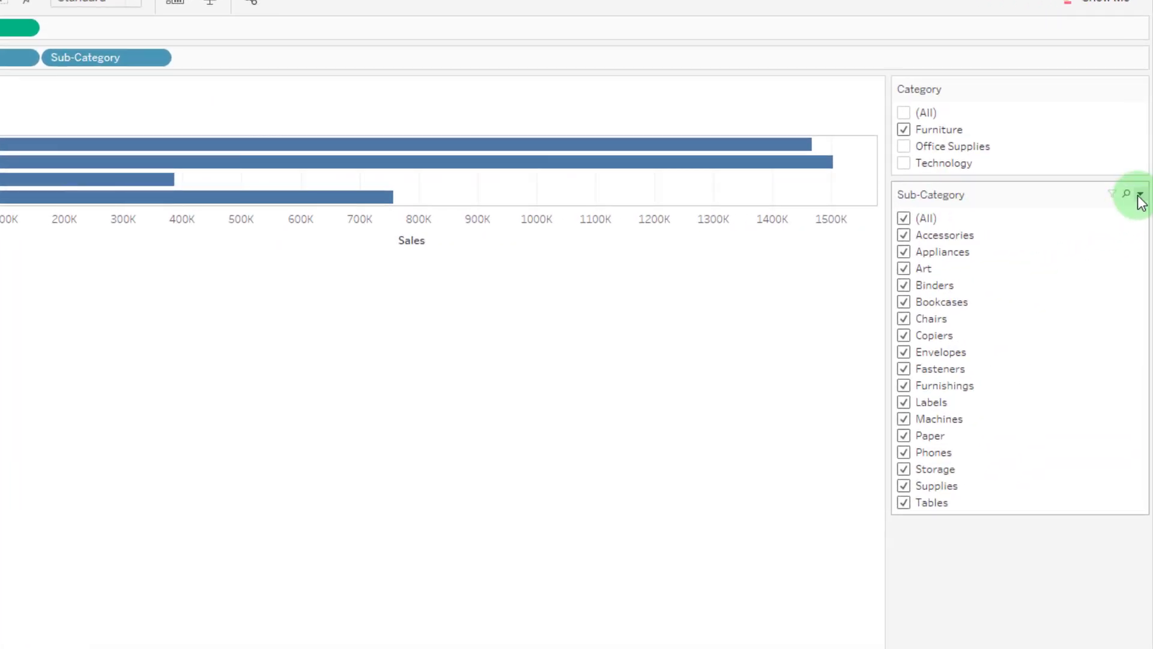
pyautogui.click(1140, 194)
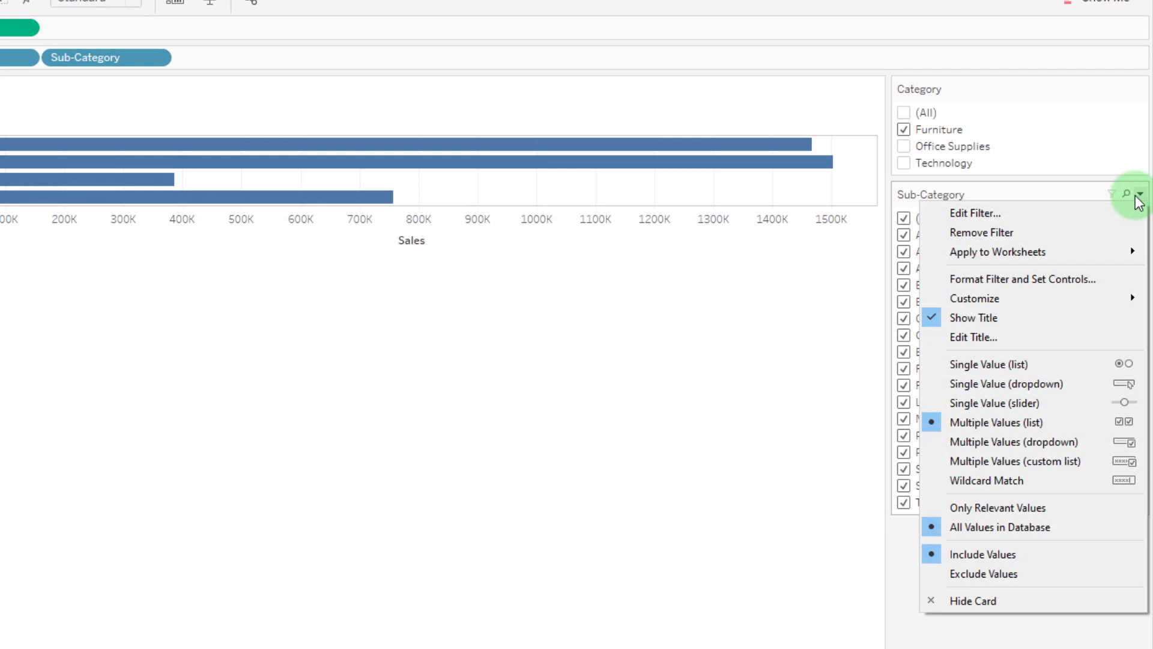
pyautogui.click(994, 508)
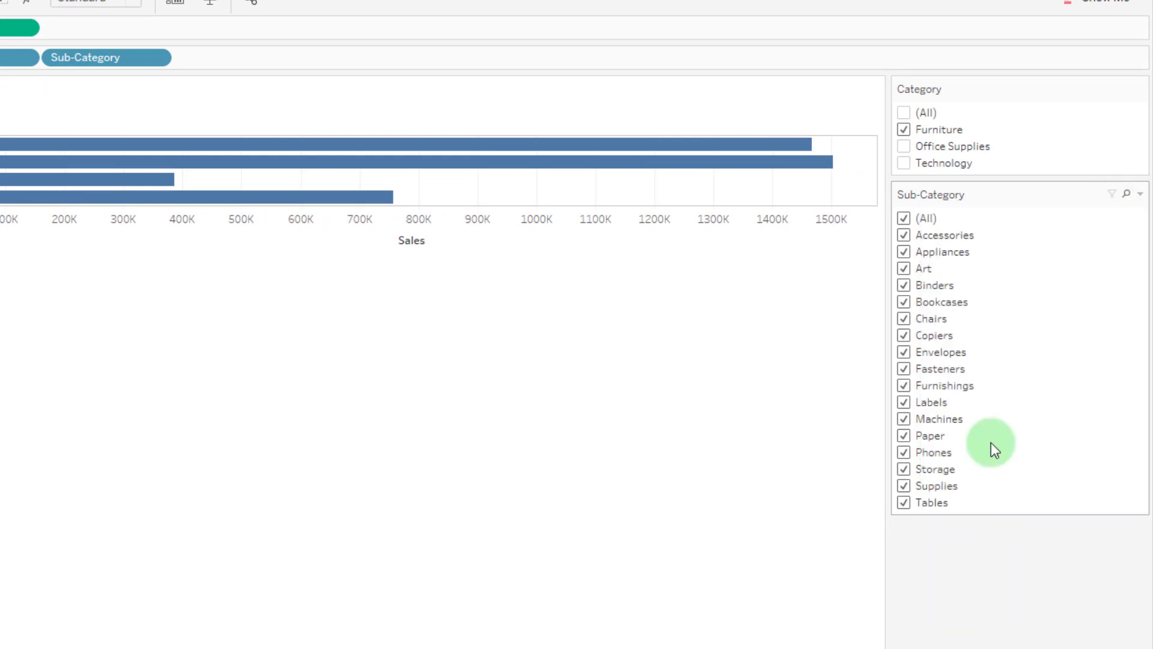
# Test the relevant Sub-Category values by switching the Category filter to Office Supplies only and finally to Technology only.
pyautogui.click(904, 129)
pyautogui.click(904, 146)
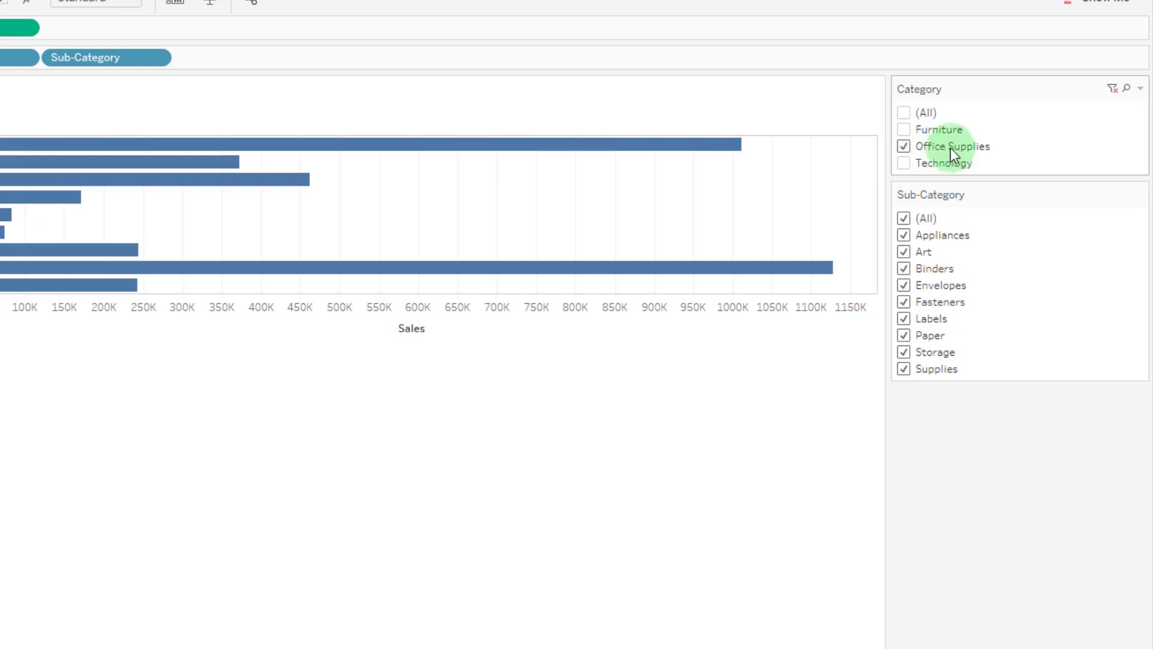
pyautogui.click(904, 146)
pyautogui.click(904, 162)
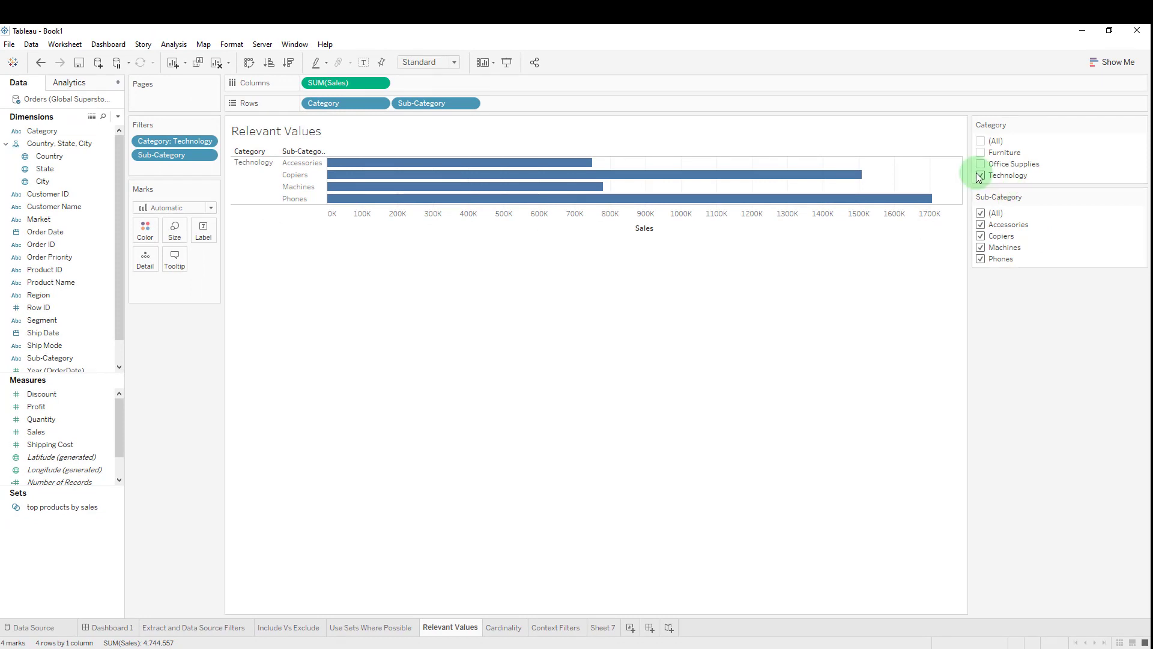
# On the Context Filters sheet, filter Product ID to the top 10 by sum of Sales.
pyautogui.click(554, 627)
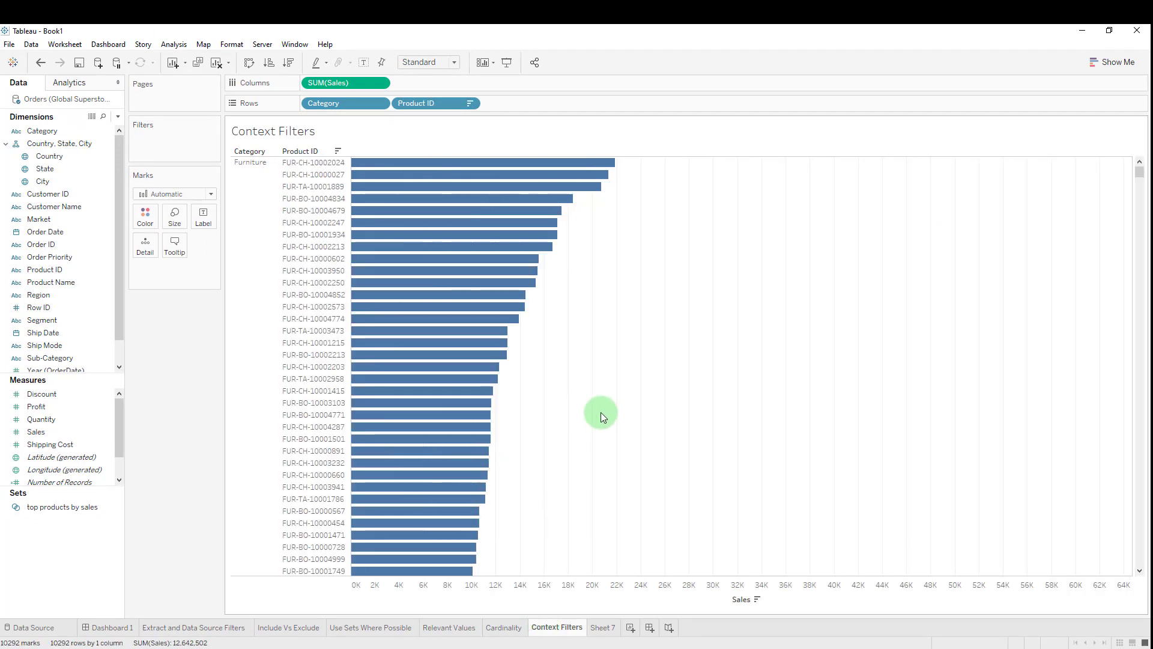
pyautogui.click(52, 257)
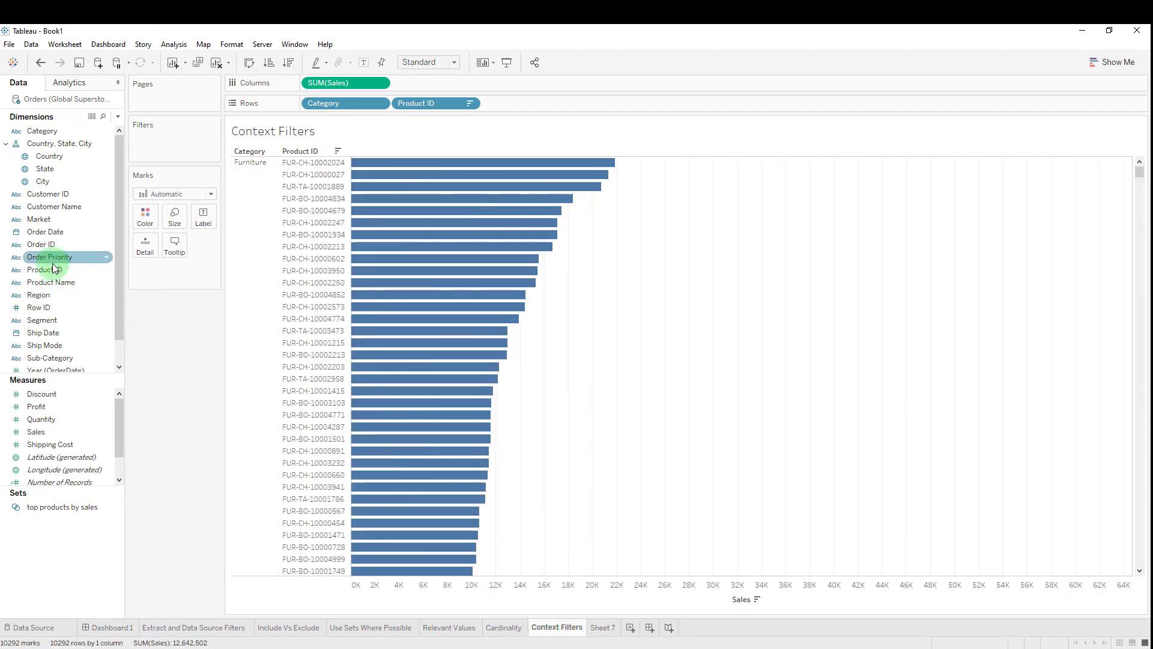
pyautogui.keyDown('ctrl'); pyautogui.click(59, 271); pyautogui.keyUp('ctrl')
pyautogui.click(56, 272)
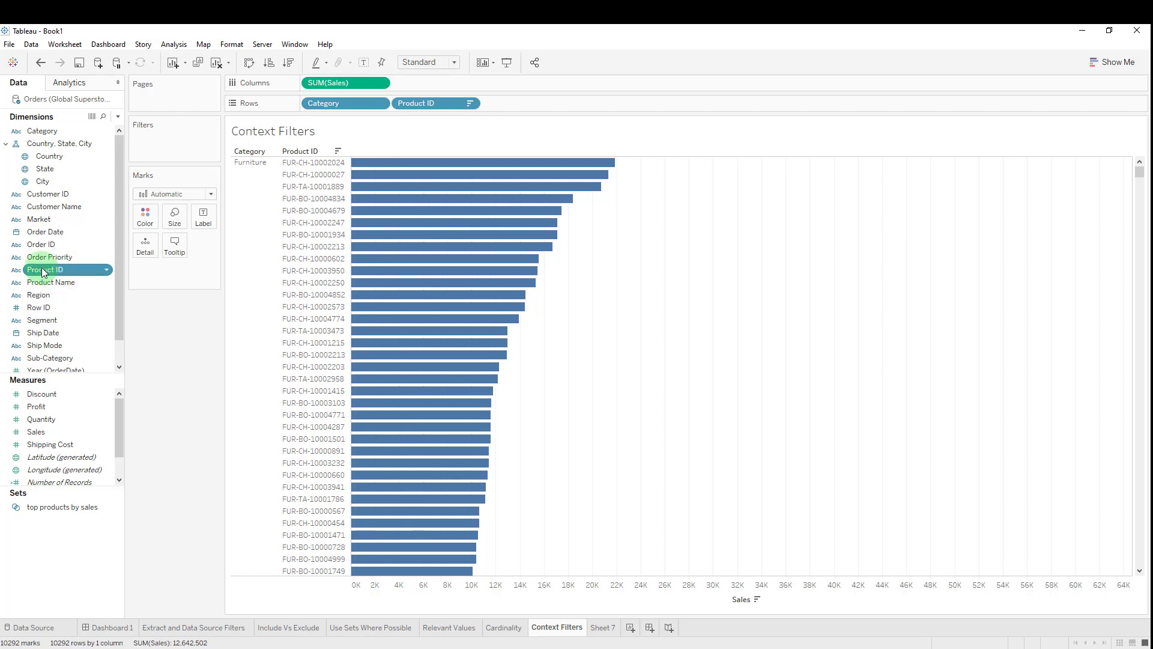
pyautogui.moveTo(44, 272); pyautogui.dragTo(177, 147)
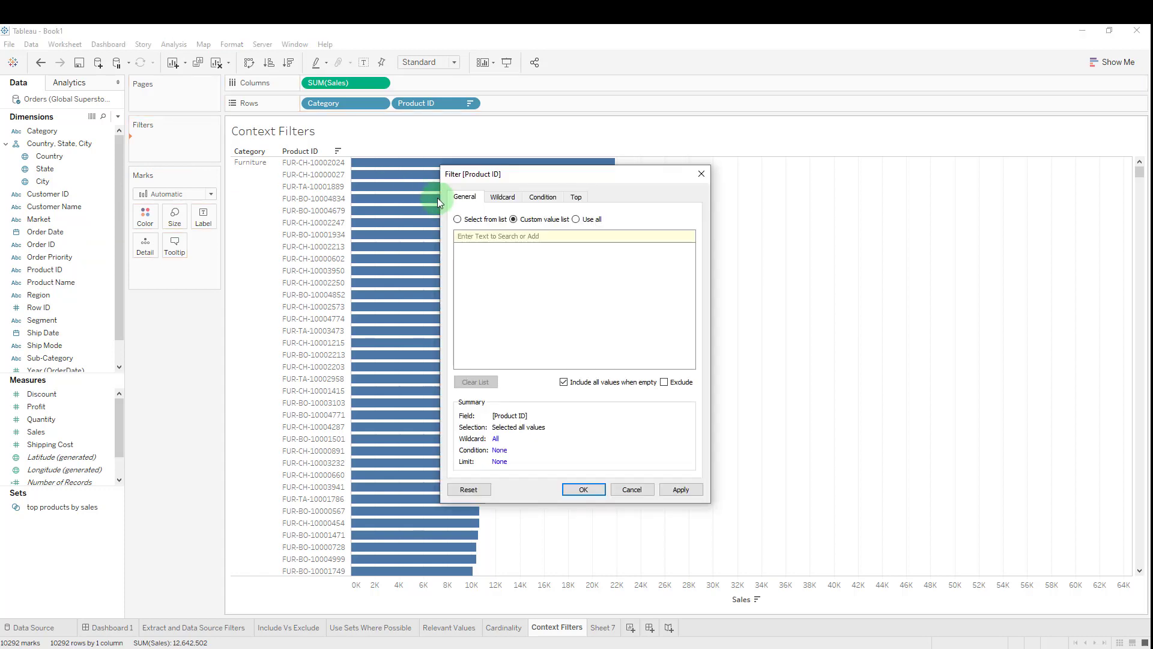
pyautogui.click(579, 198)
pyautogui.click(458, 227)
pyautogui.click(542, 243)
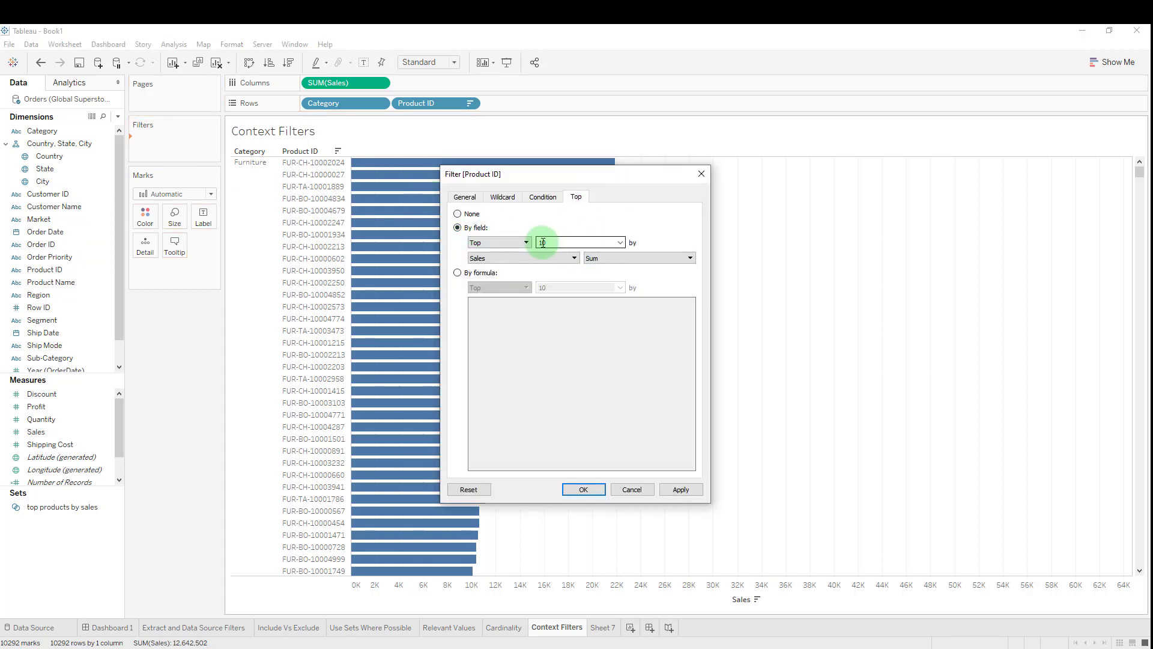
pyautogui.click(598, 488)
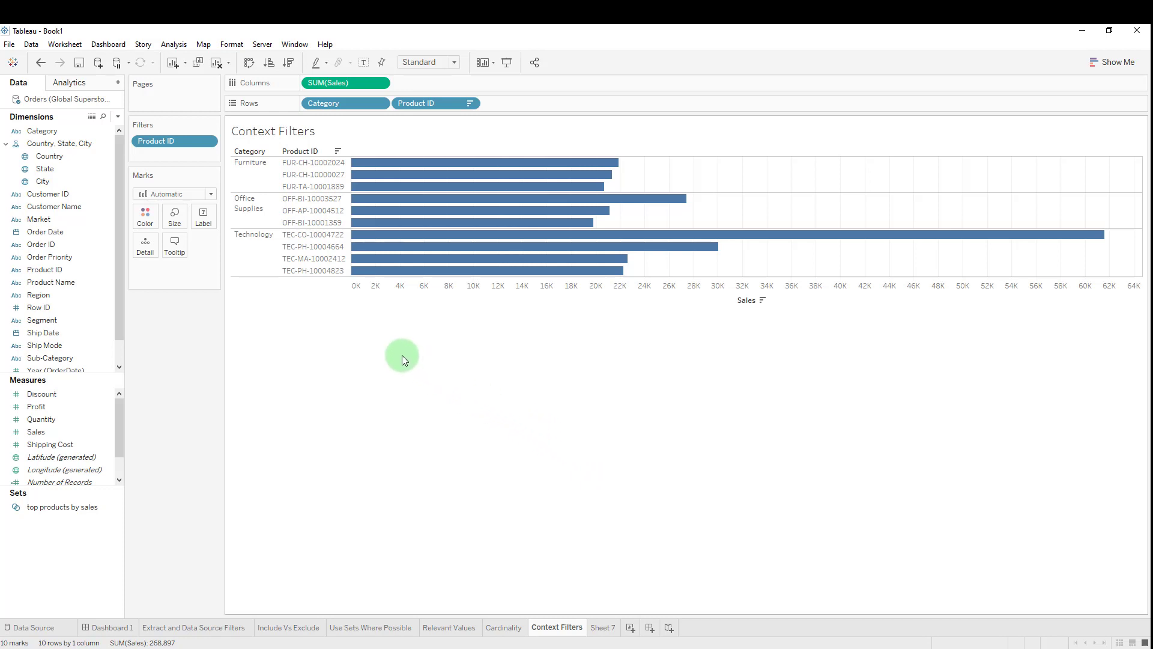
pyautogui.click(157, 142)
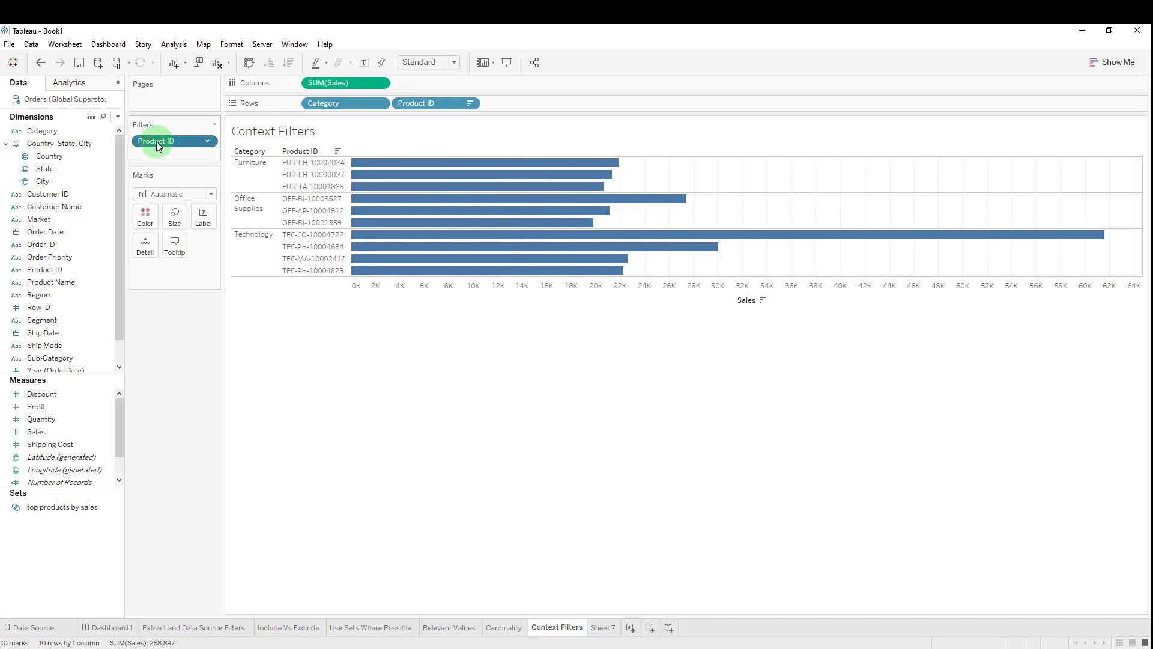
pyautogui.click(337, 104)
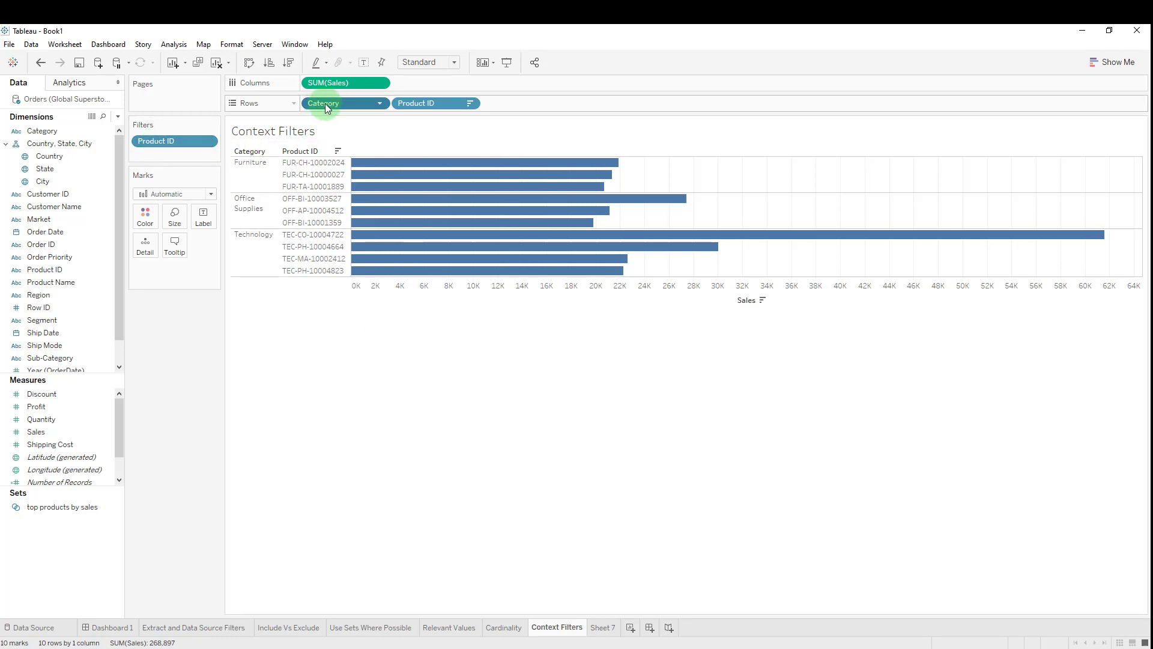
# Add Category with all values selected as a context filter and show its filter control beside the chart.
pyautogui.moveTo(325, 103); pyautogui.dragTo(175, 157)
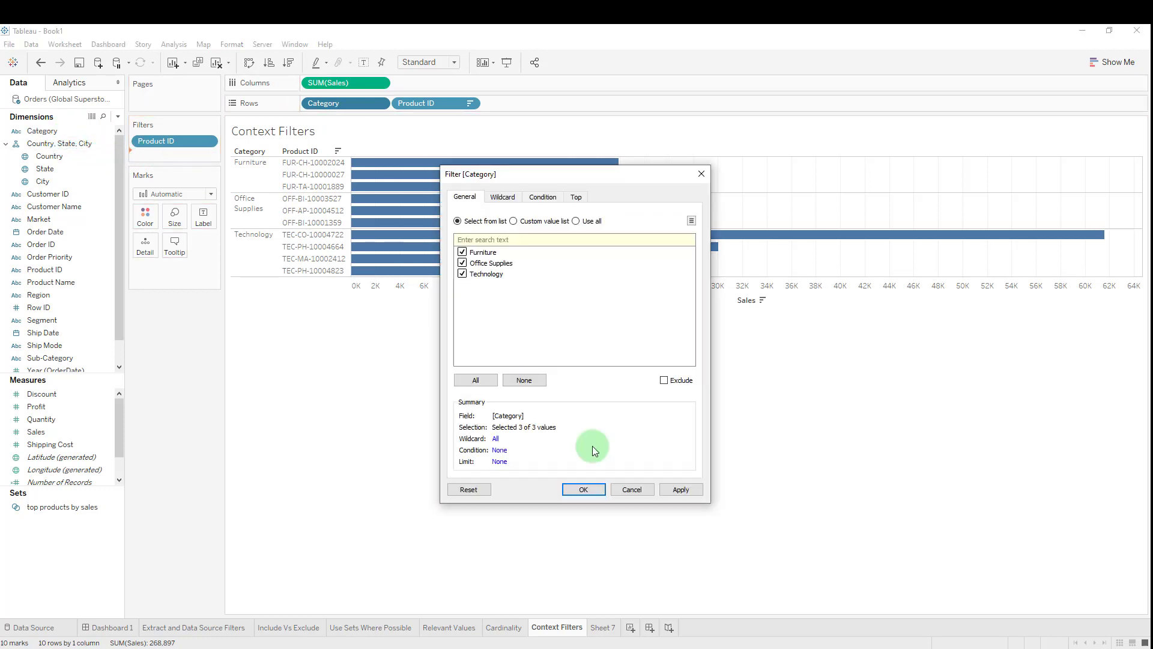
pyautogui.click(583, 489)
pyautogui.rightClick(178, 158)
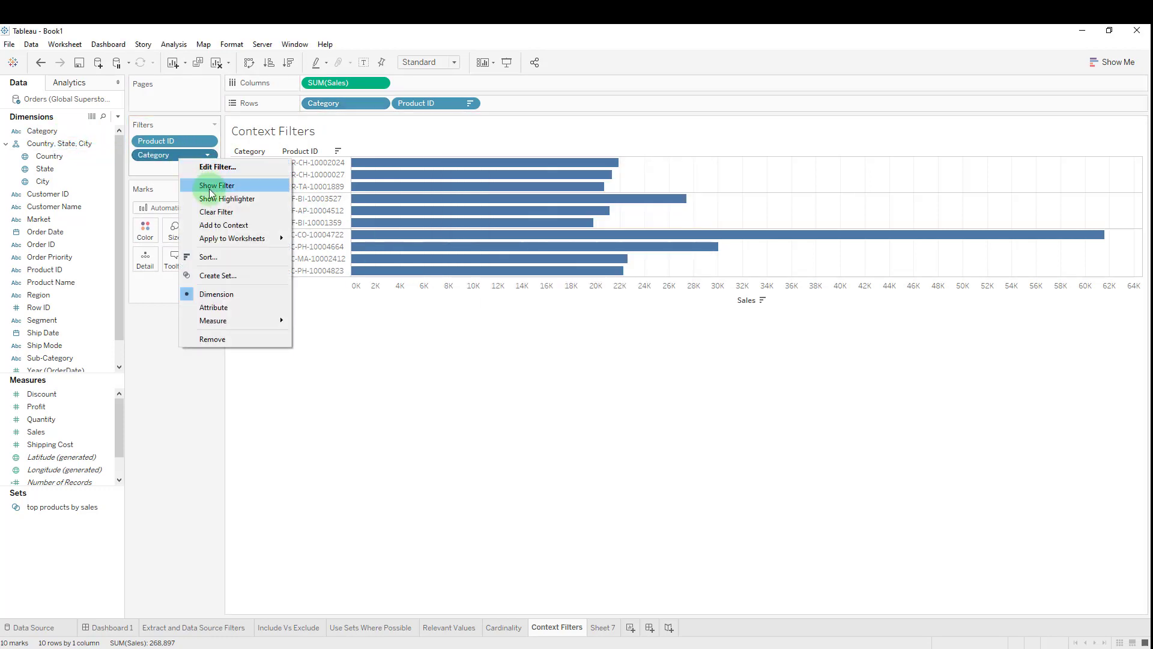
pyautogui.click(228, 225)
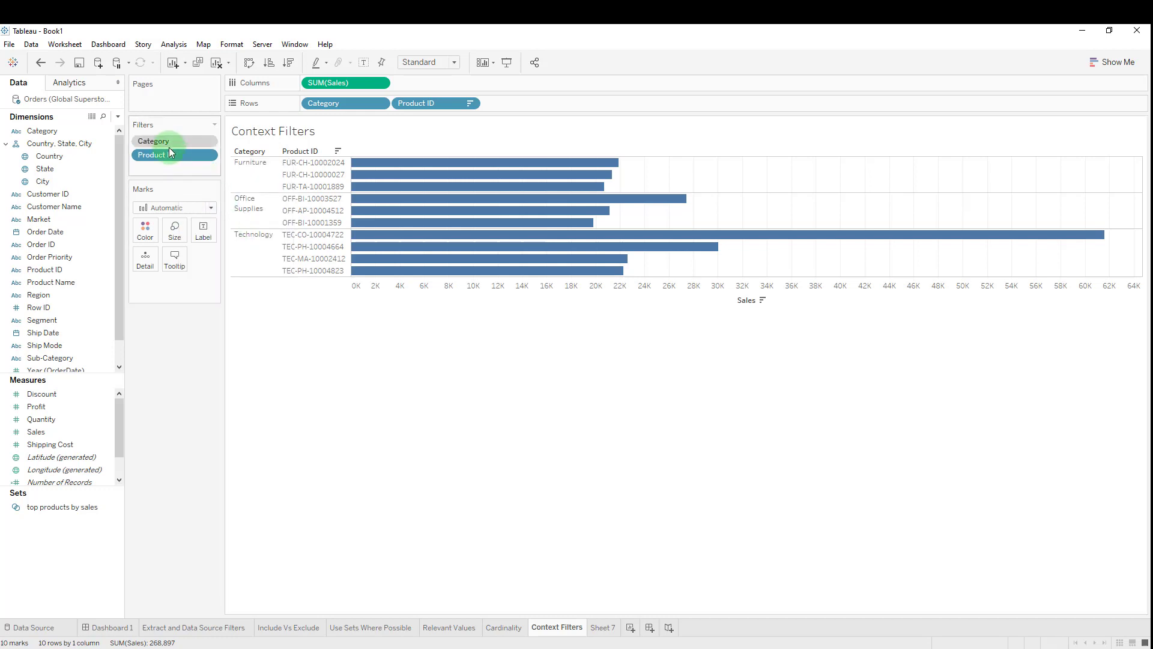
pyautogui.rightClick(174, 140)
pyautogui.click(204, 170)
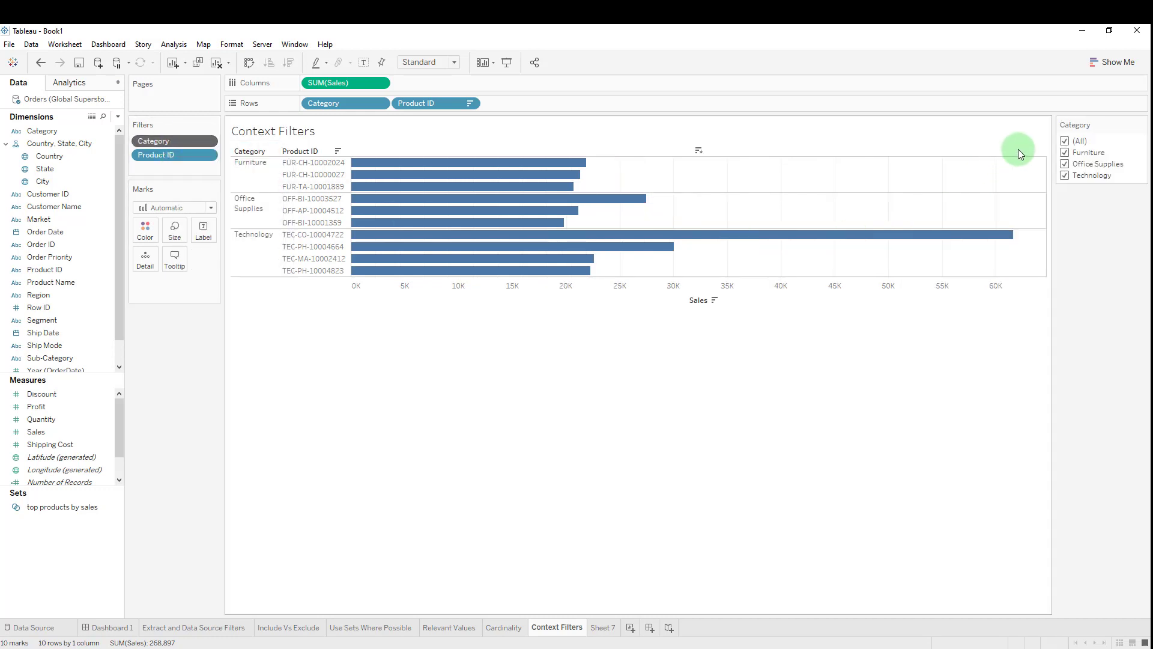
# Test the context filter on the top 10 products by limiting Category to Furniture, Office Supplies and finally Technology only.
pyautogui.click(1065, 142)
pyautogui.click(1065, 152)
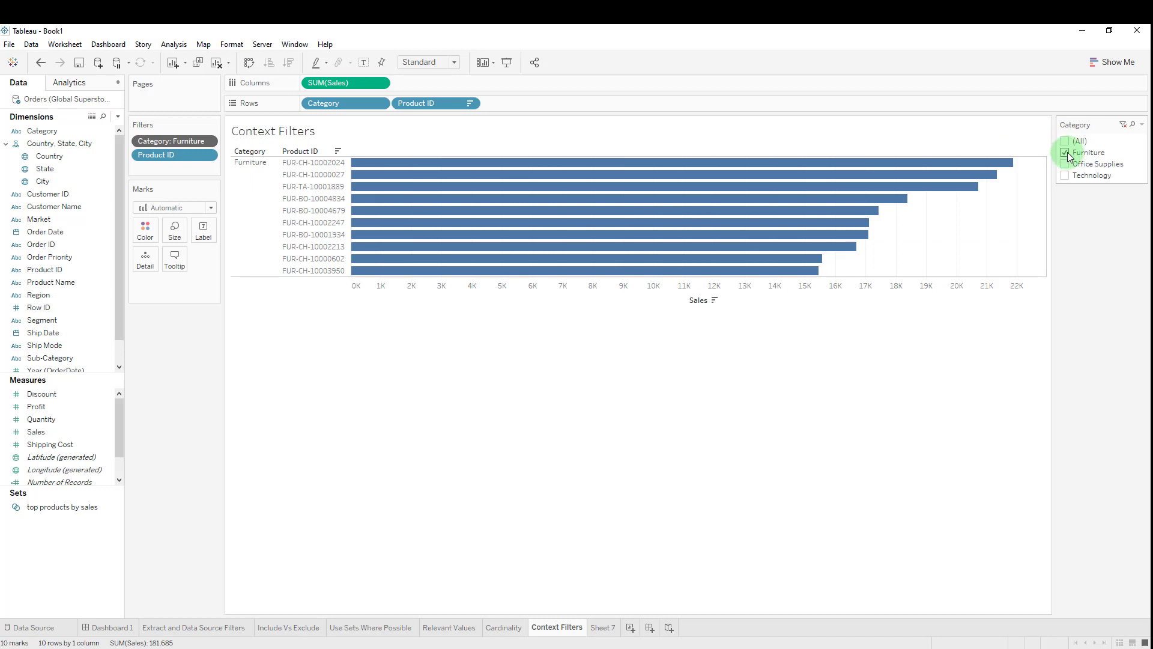
pyautogui.moveTo(592, 167)
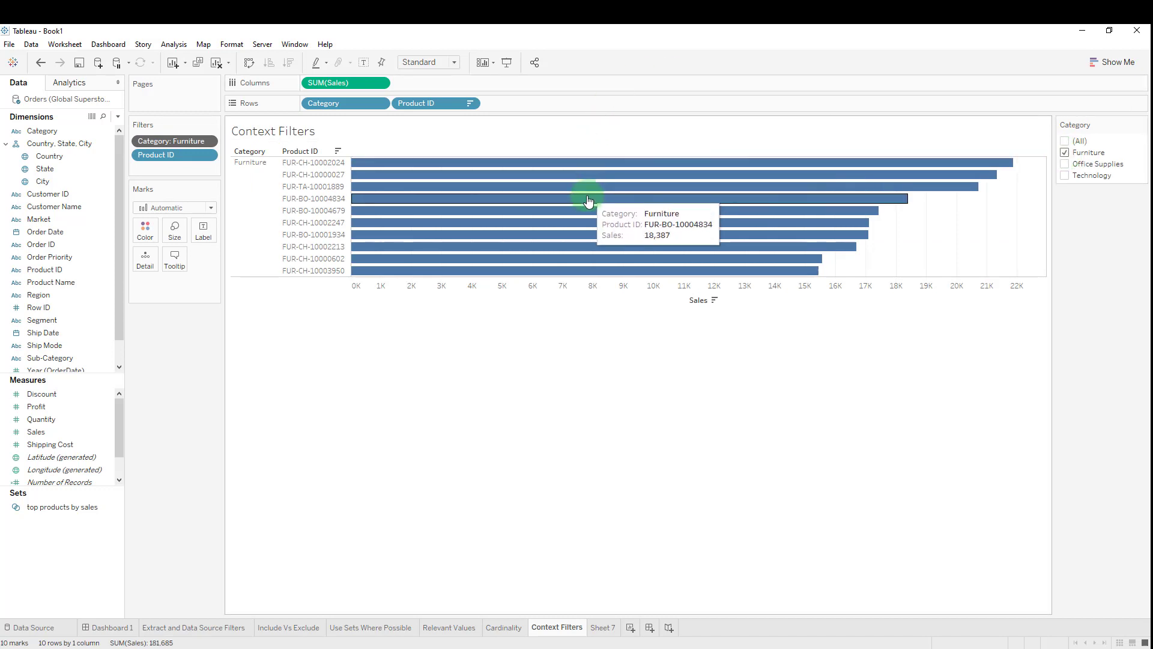
pyautogui.moveTo(580, 275)
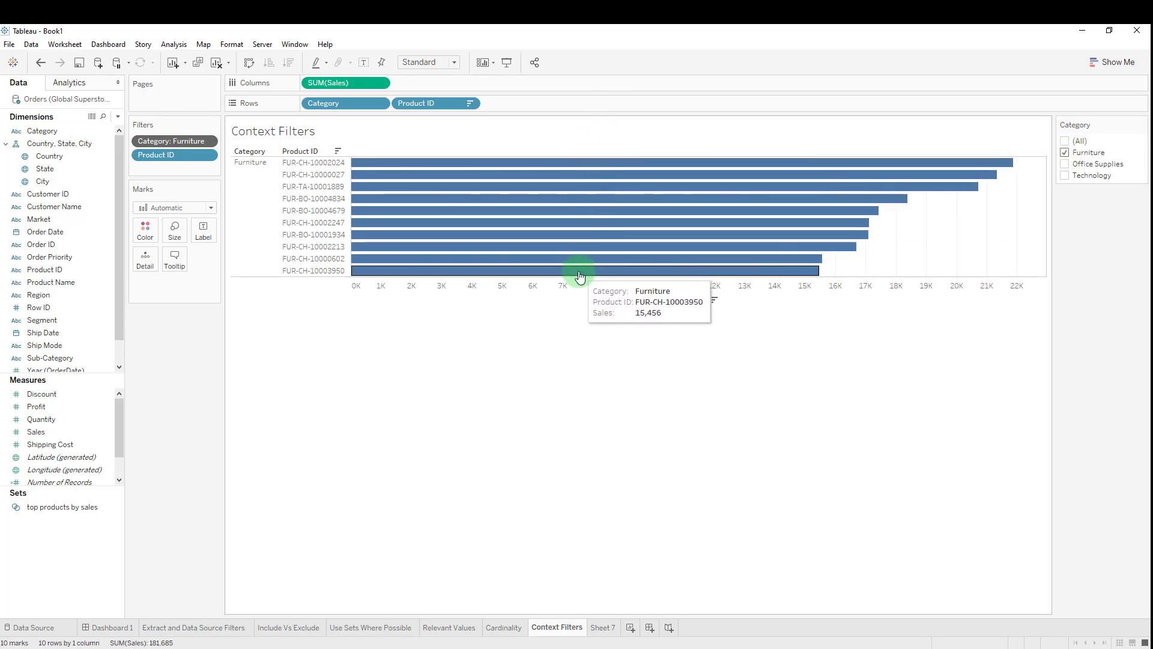
pyautogui.click(1065, 153)
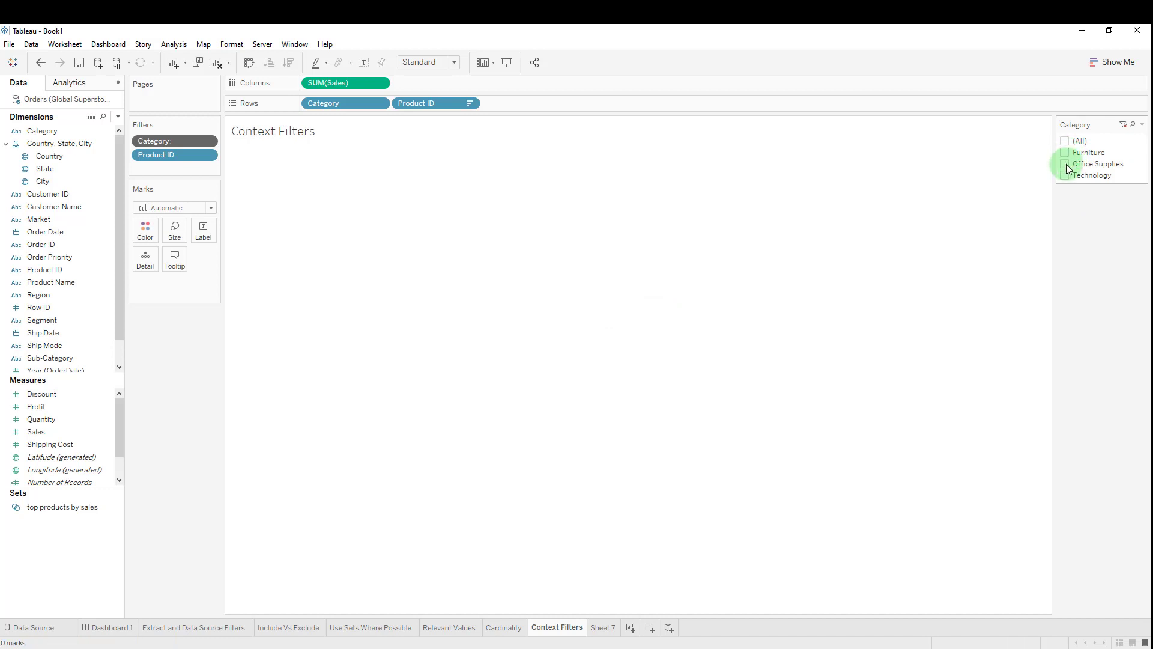
pyautogui.click(1066, 165)
pyautogui.moveTo(632, 269)
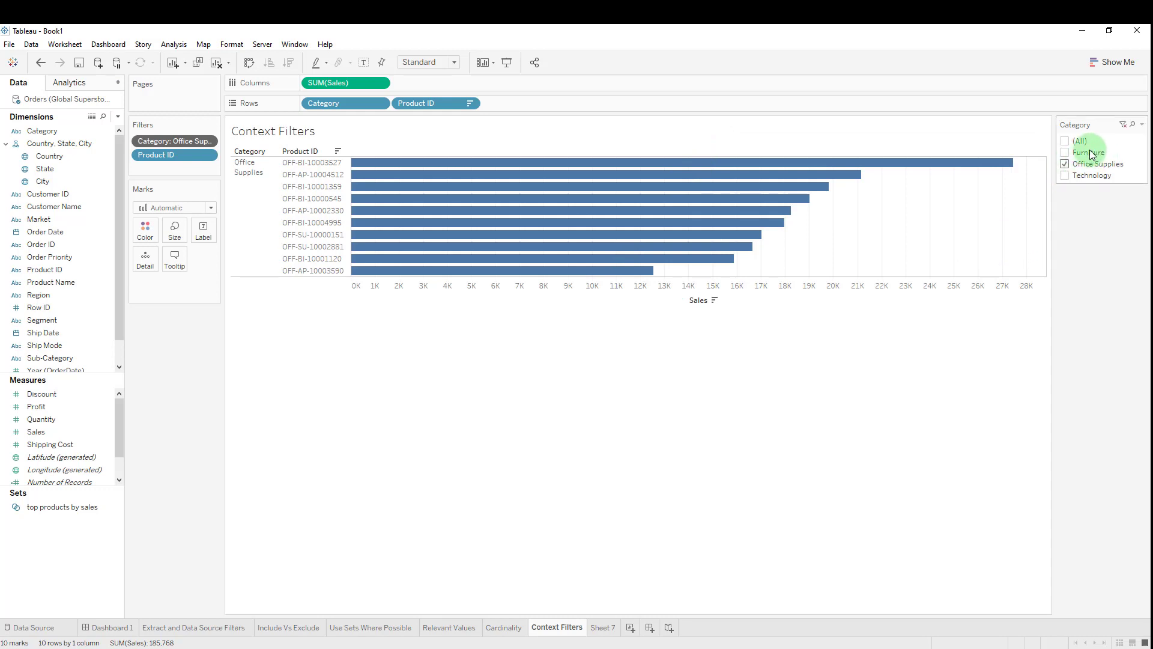
pyautogui.click(1089, 176)
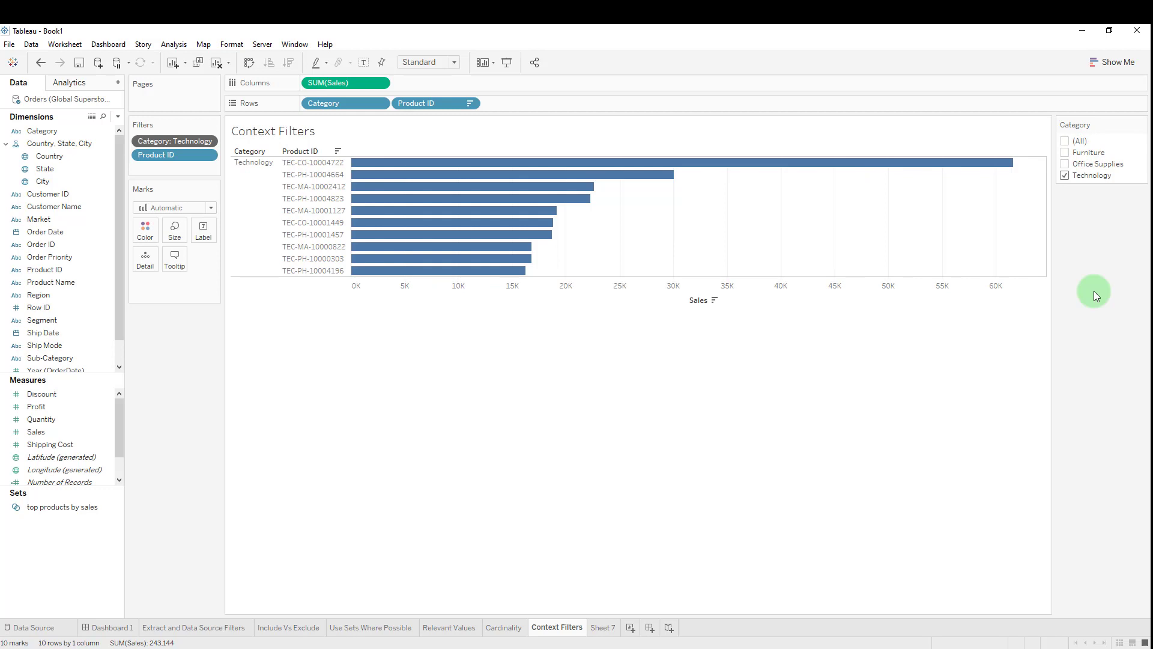